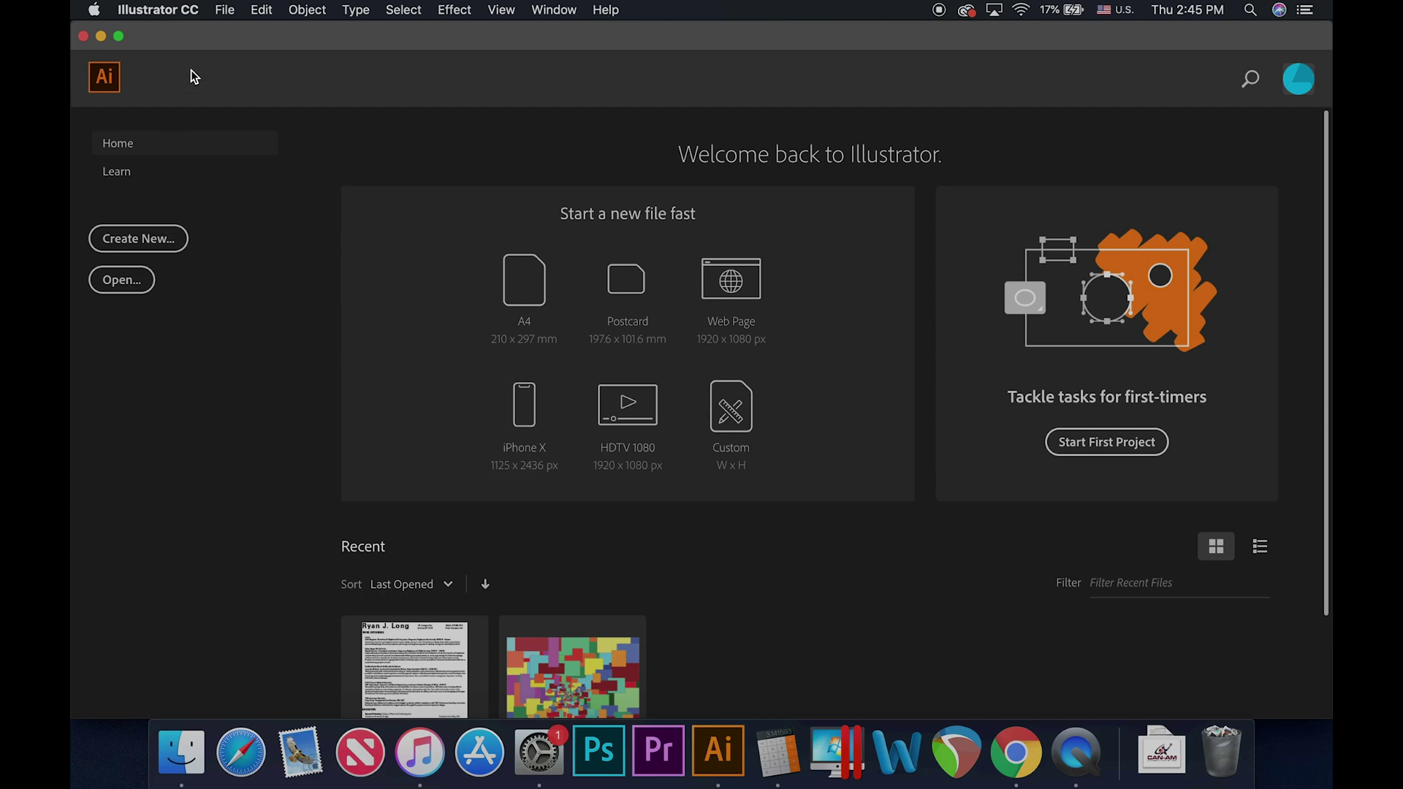
Create a new 792 × 612 pt document with 10 artboards.
left_click(159, 241)
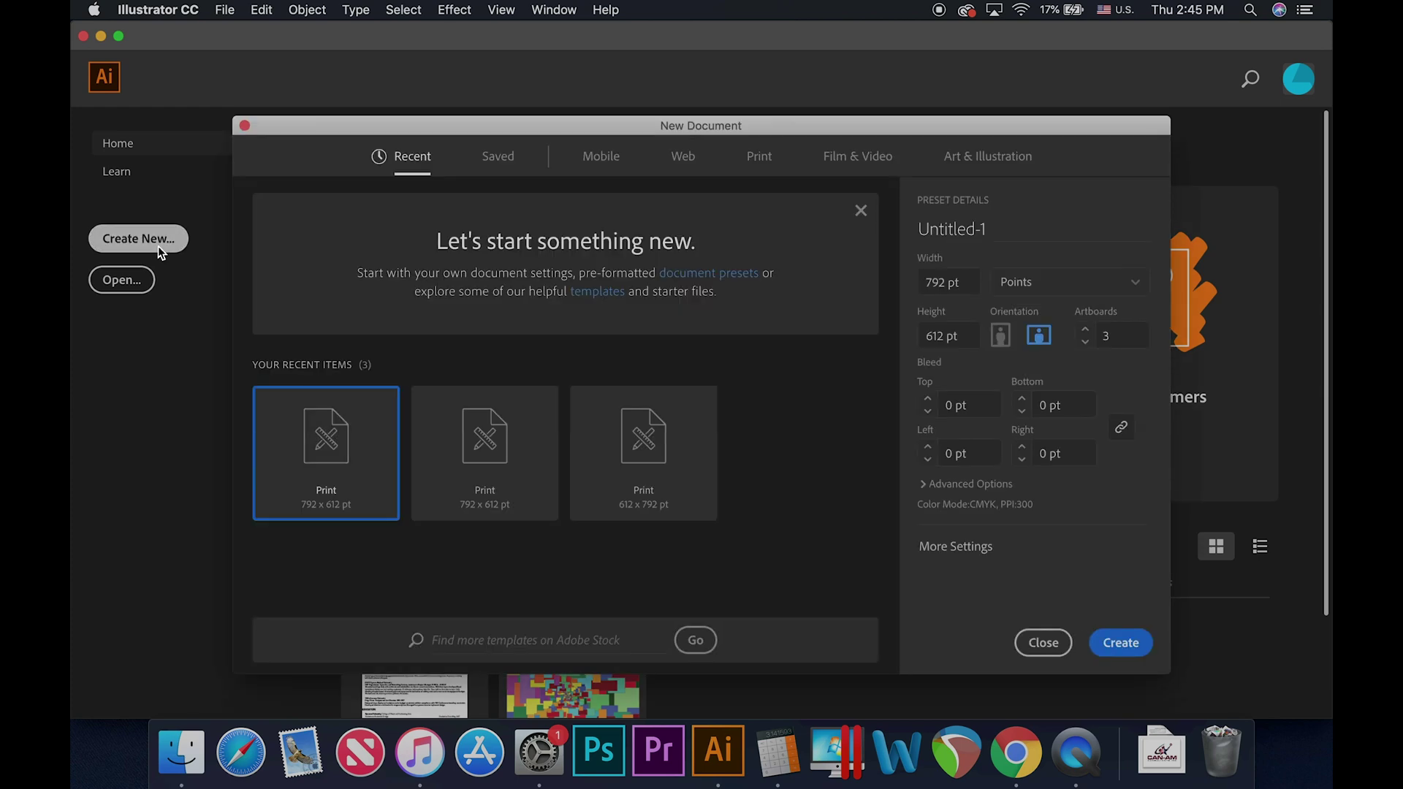
left_click(1105, 336)
type("10")
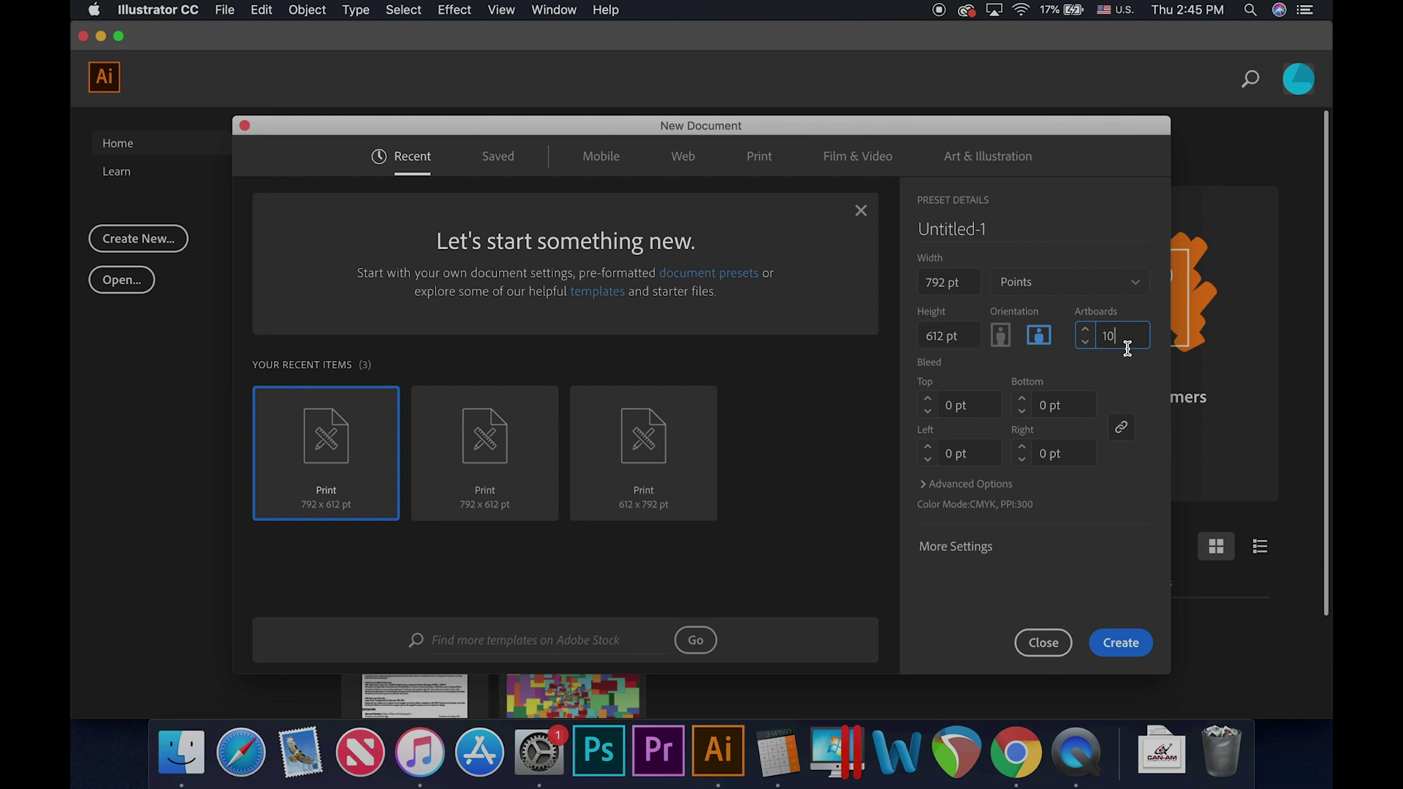
left_click(1119, 644)
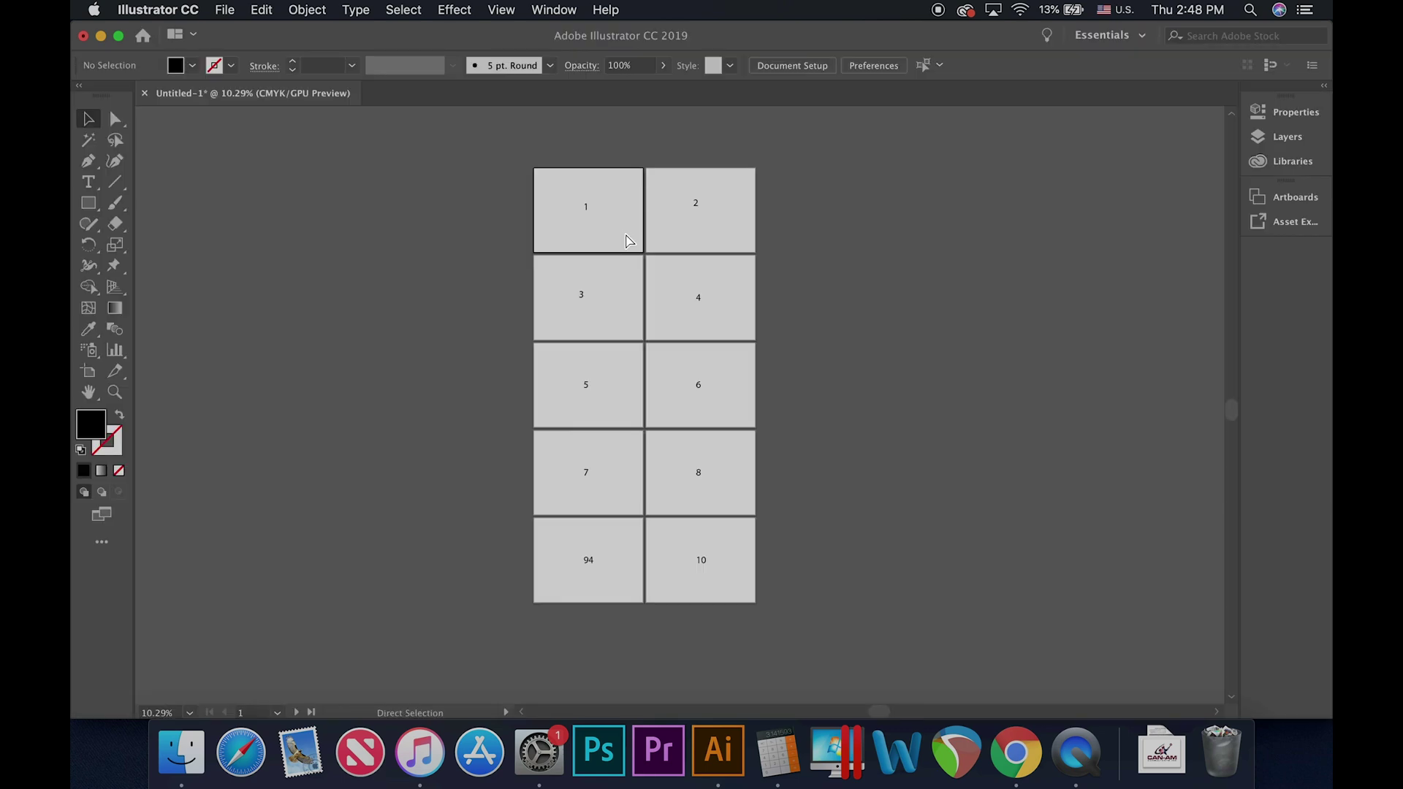
Fit artboard 1 to the window, step to artboard 2, view all, then fit artboard 5.
key("super+0")
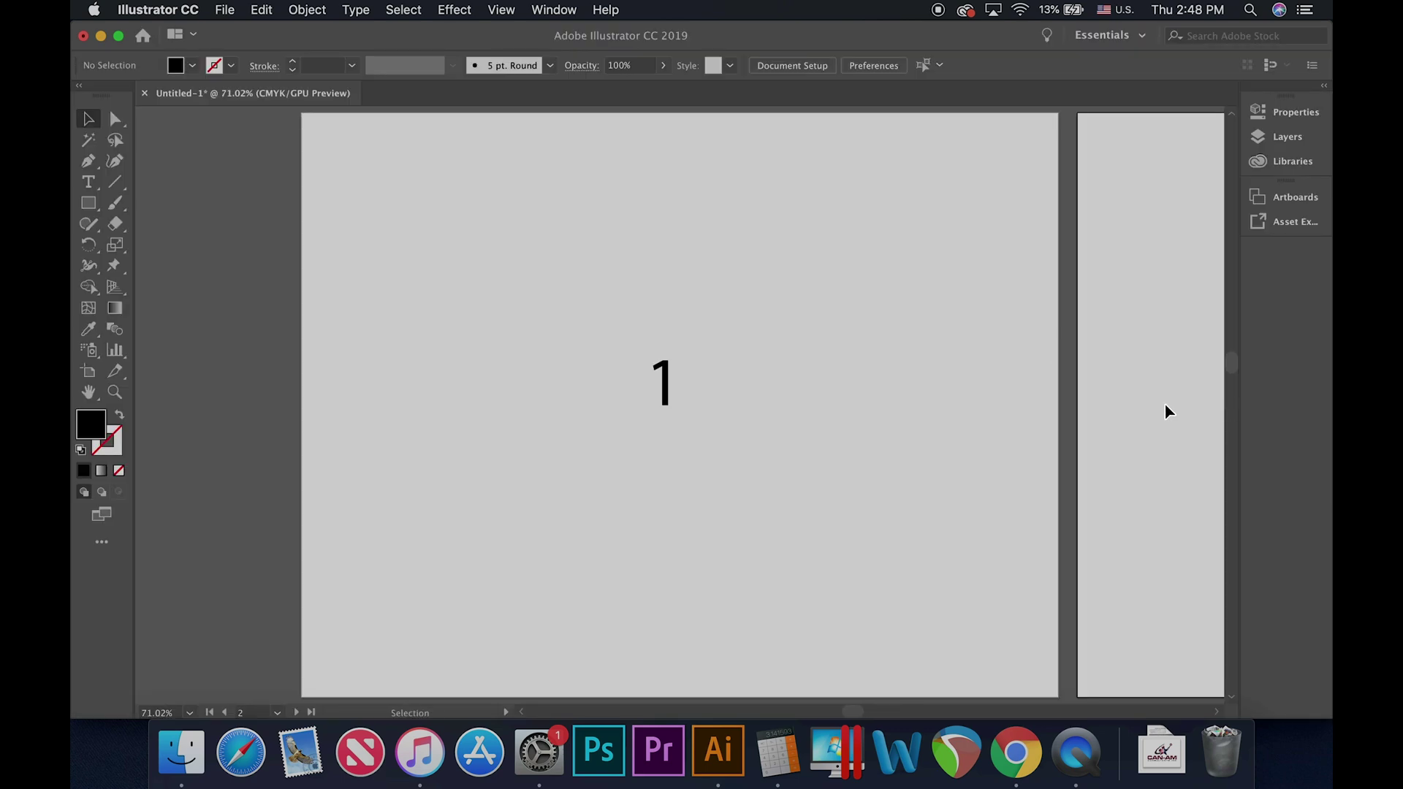
key("shift+Page_Down")
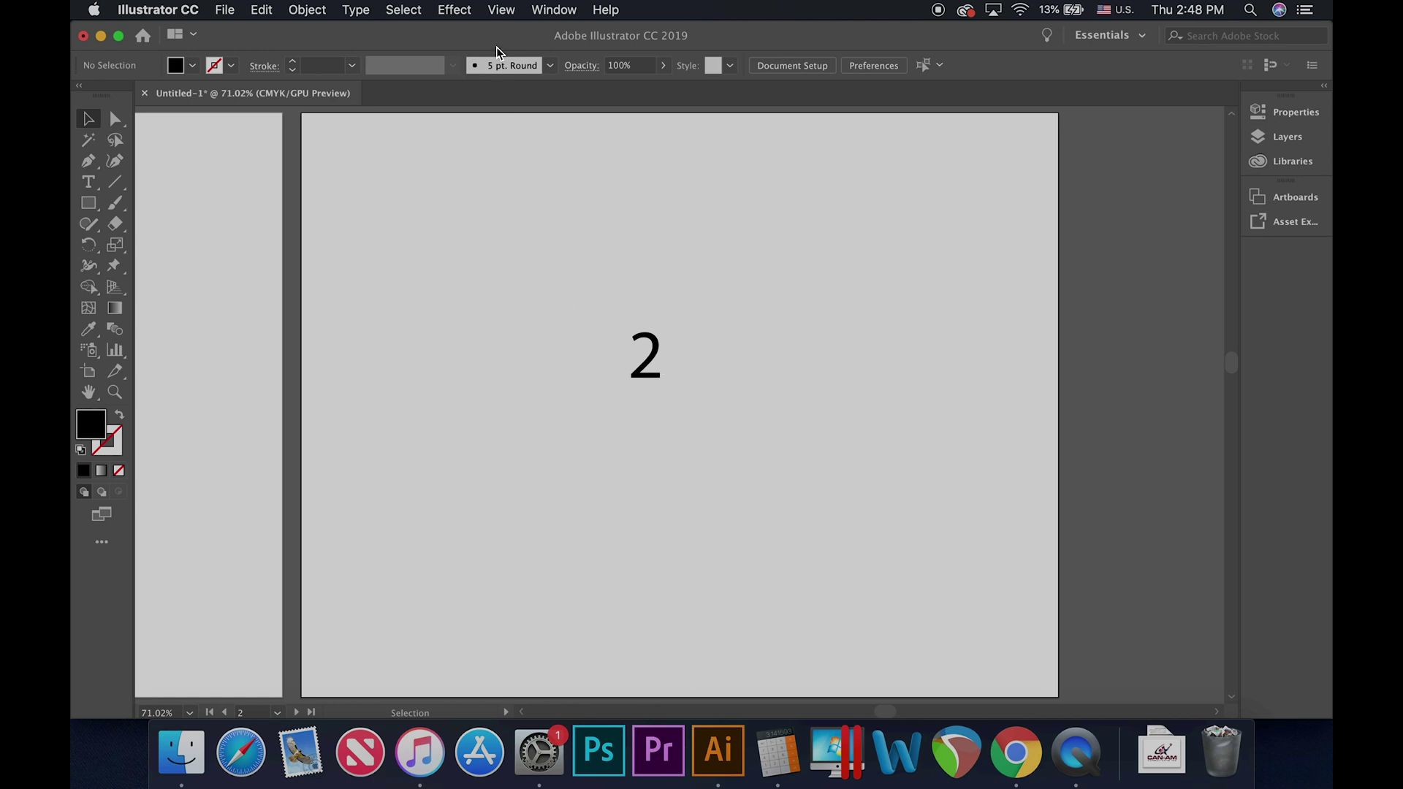
left_click(501, 12)
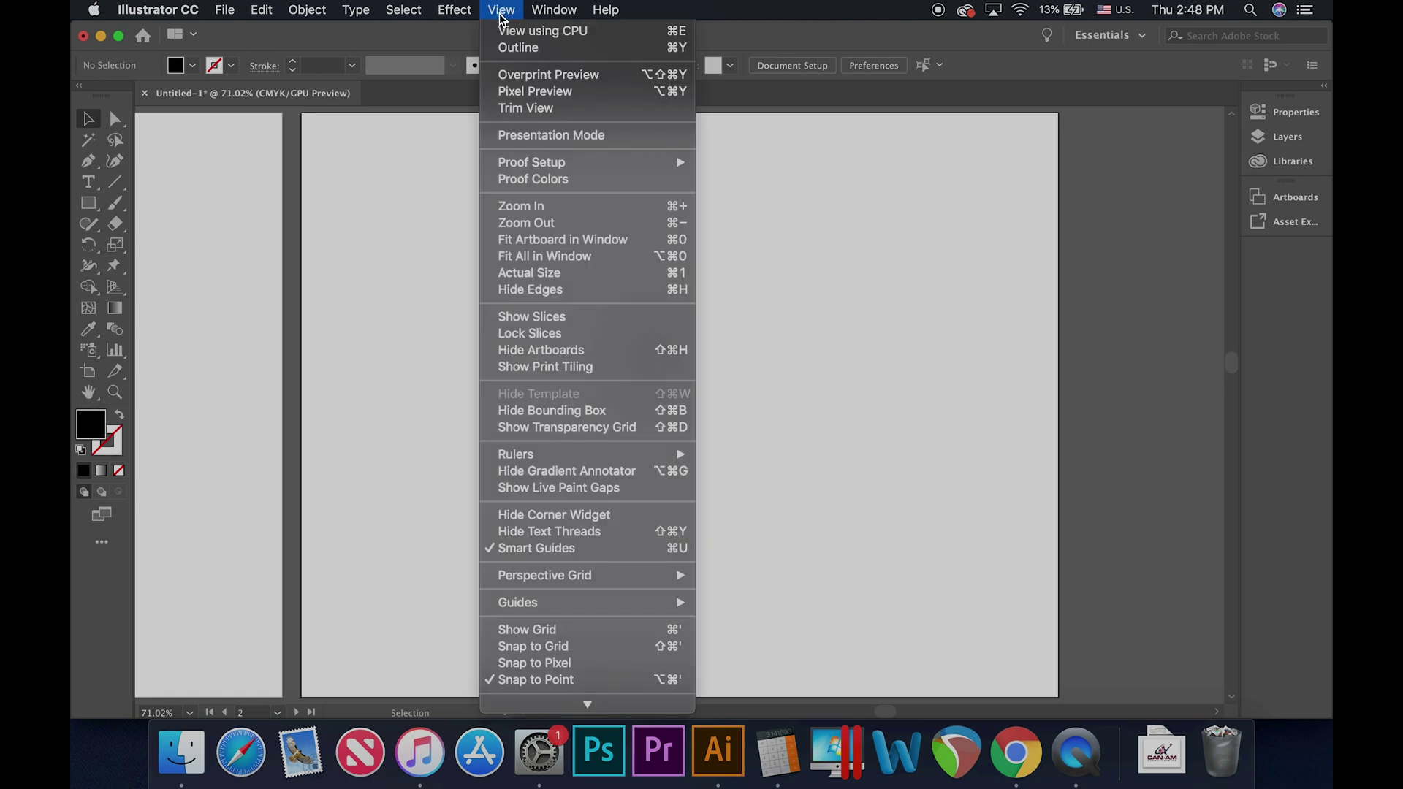
left_click(555, 256)
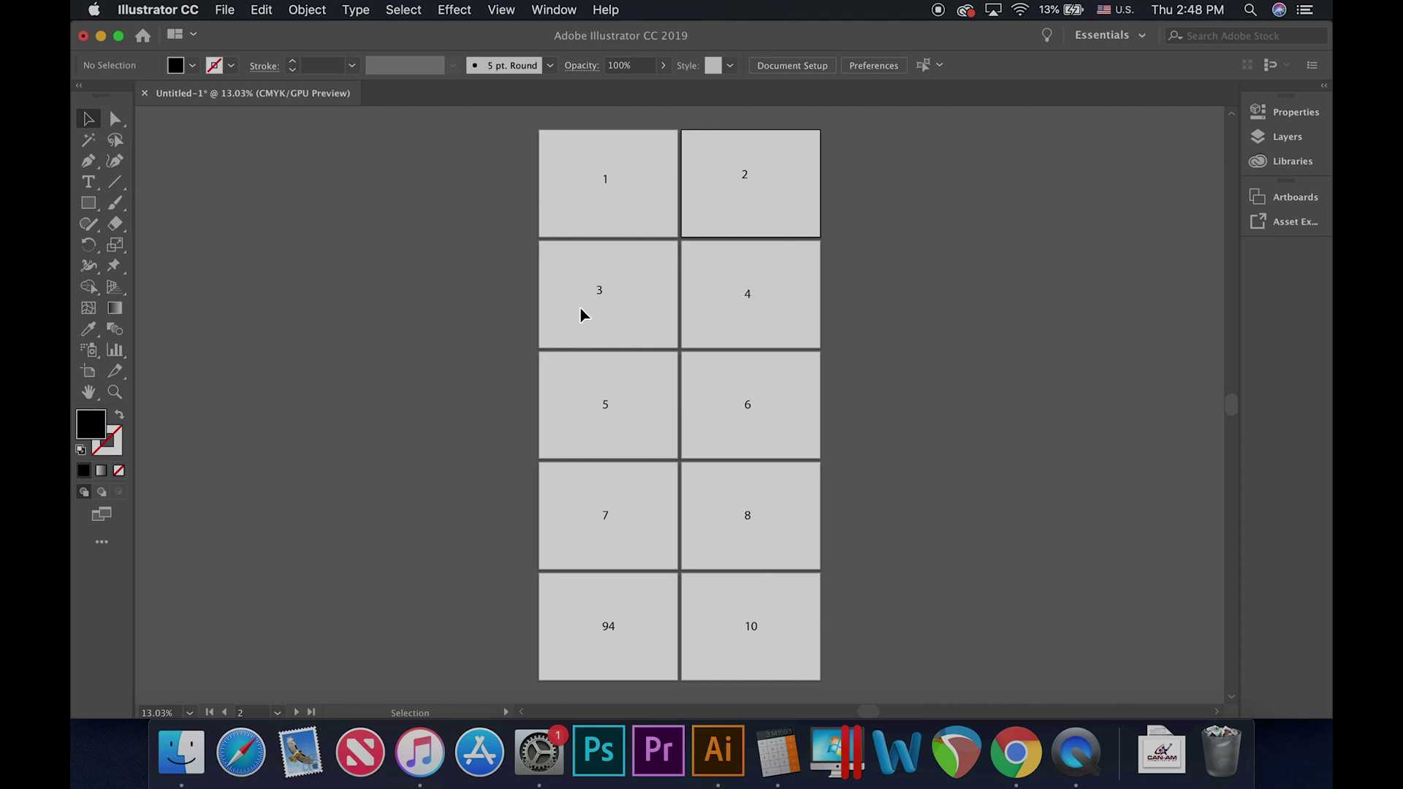
left_click(637, 411)
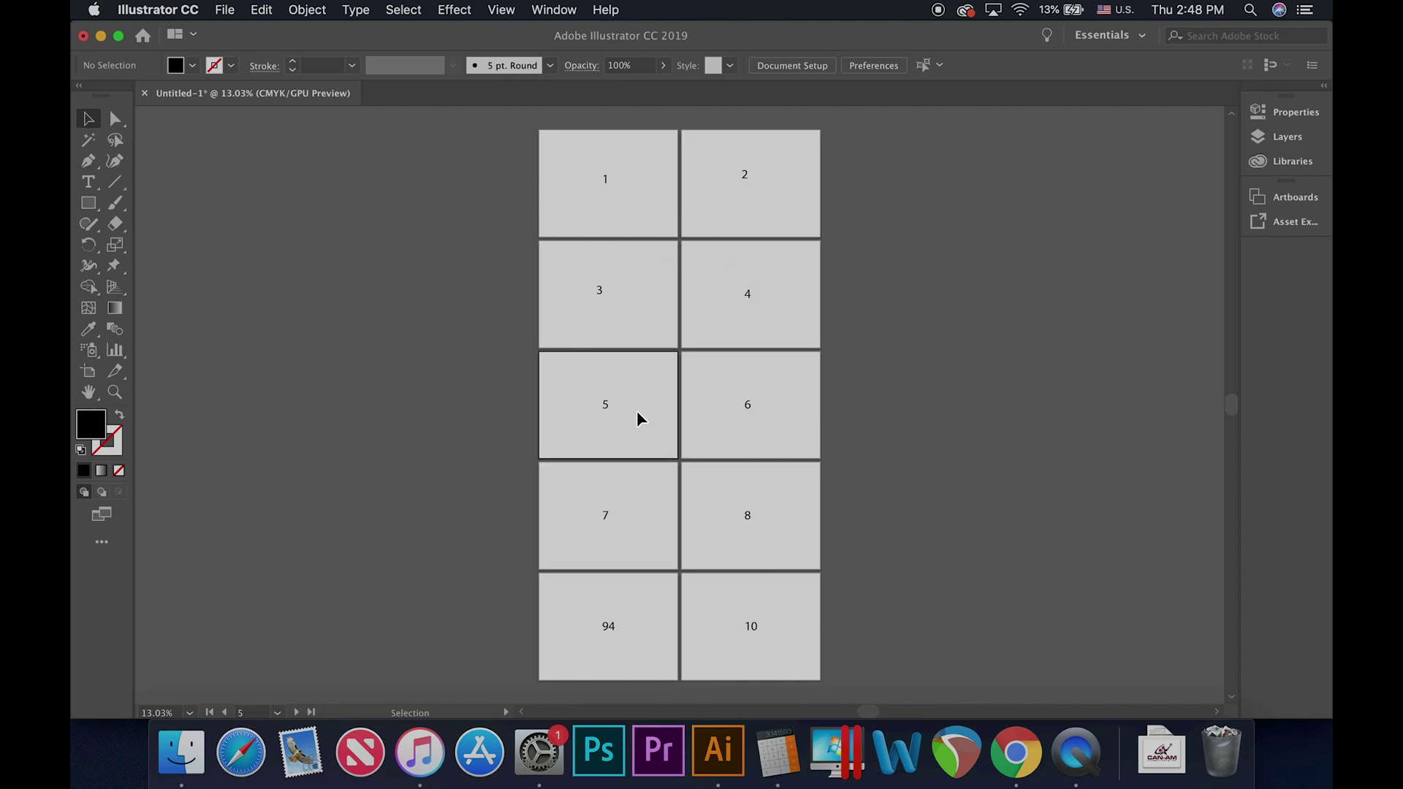
key("super+0")
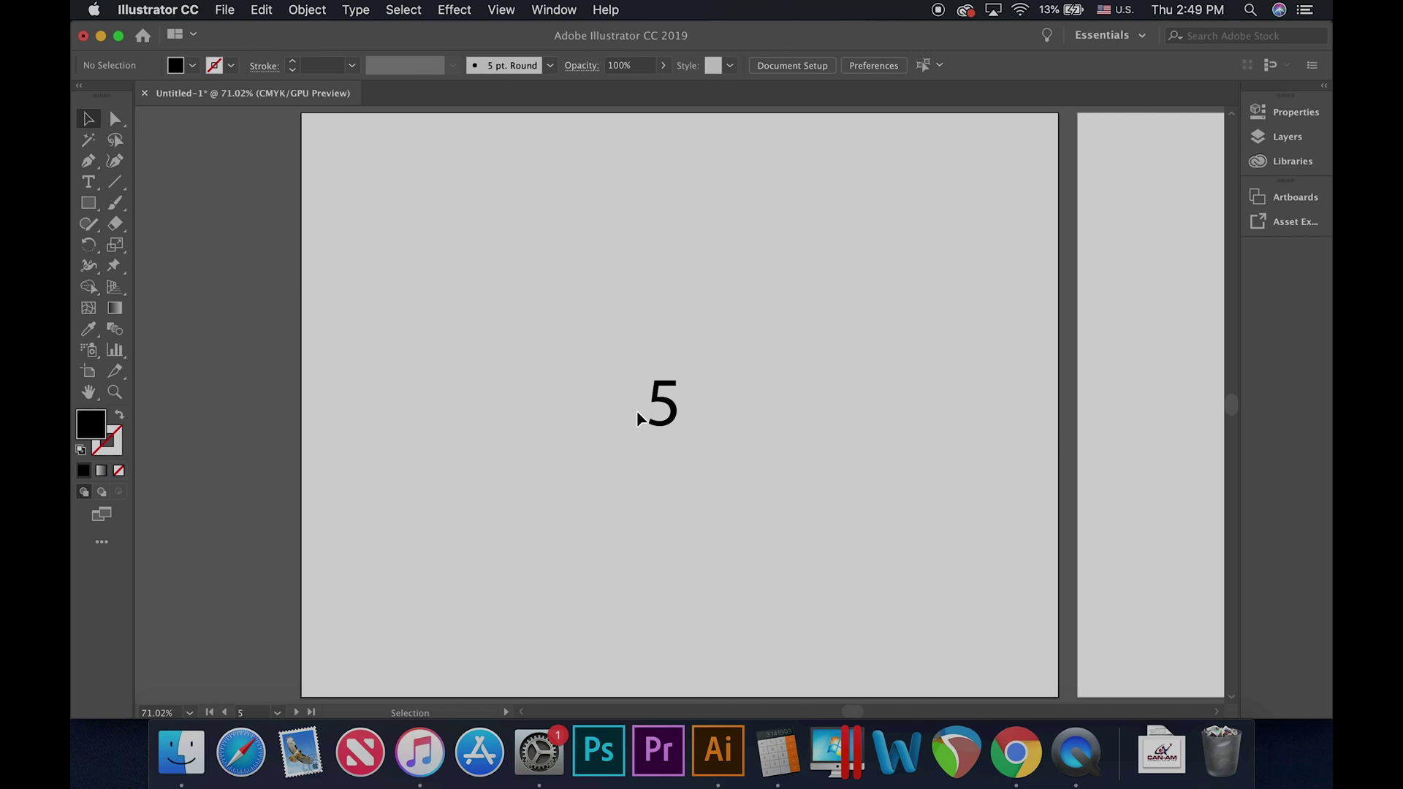
Step forward to artboard 4, jump to the first and last artboards, then back two.
left_click(296, 713)
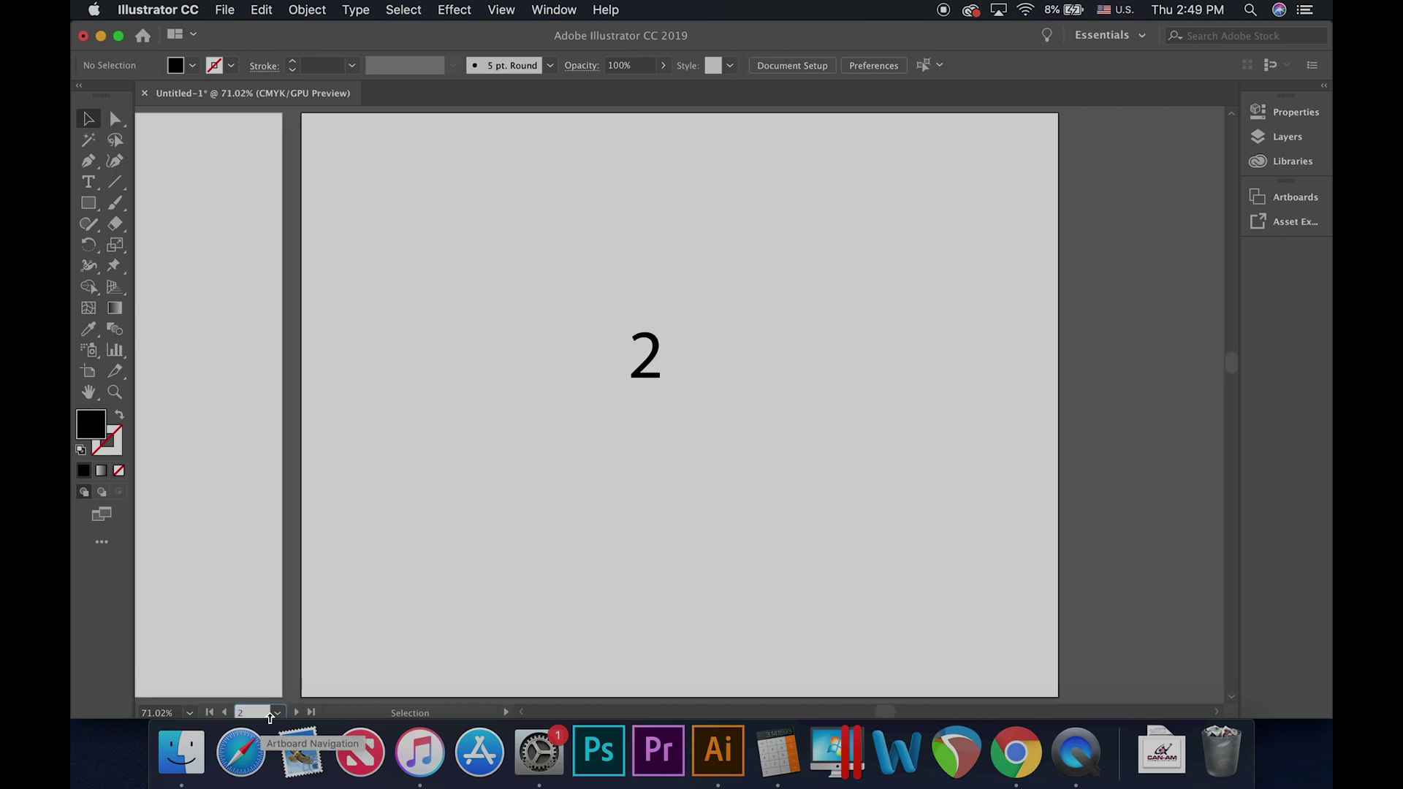
left_click(296, 712)
left_click(296, 713)
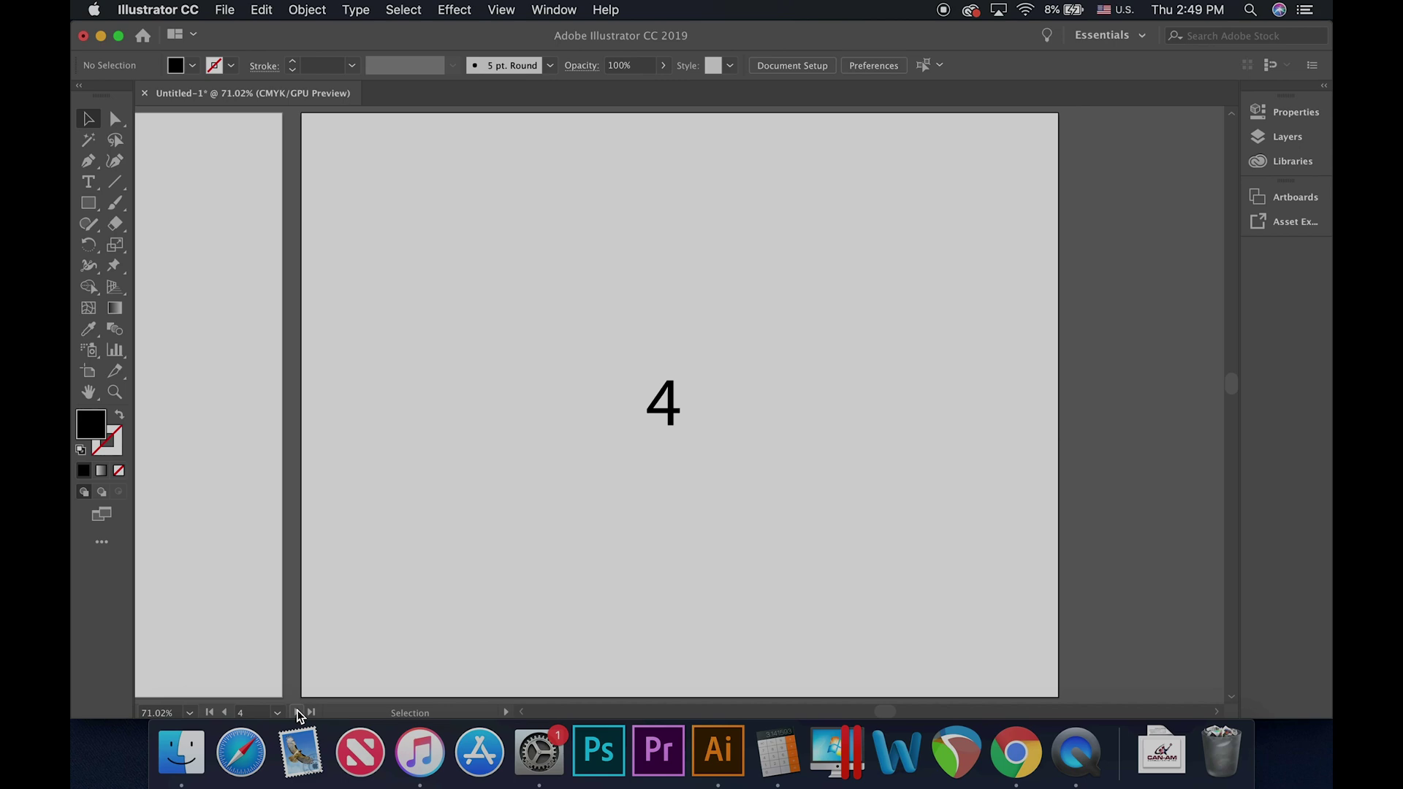
left_click(210, 713)
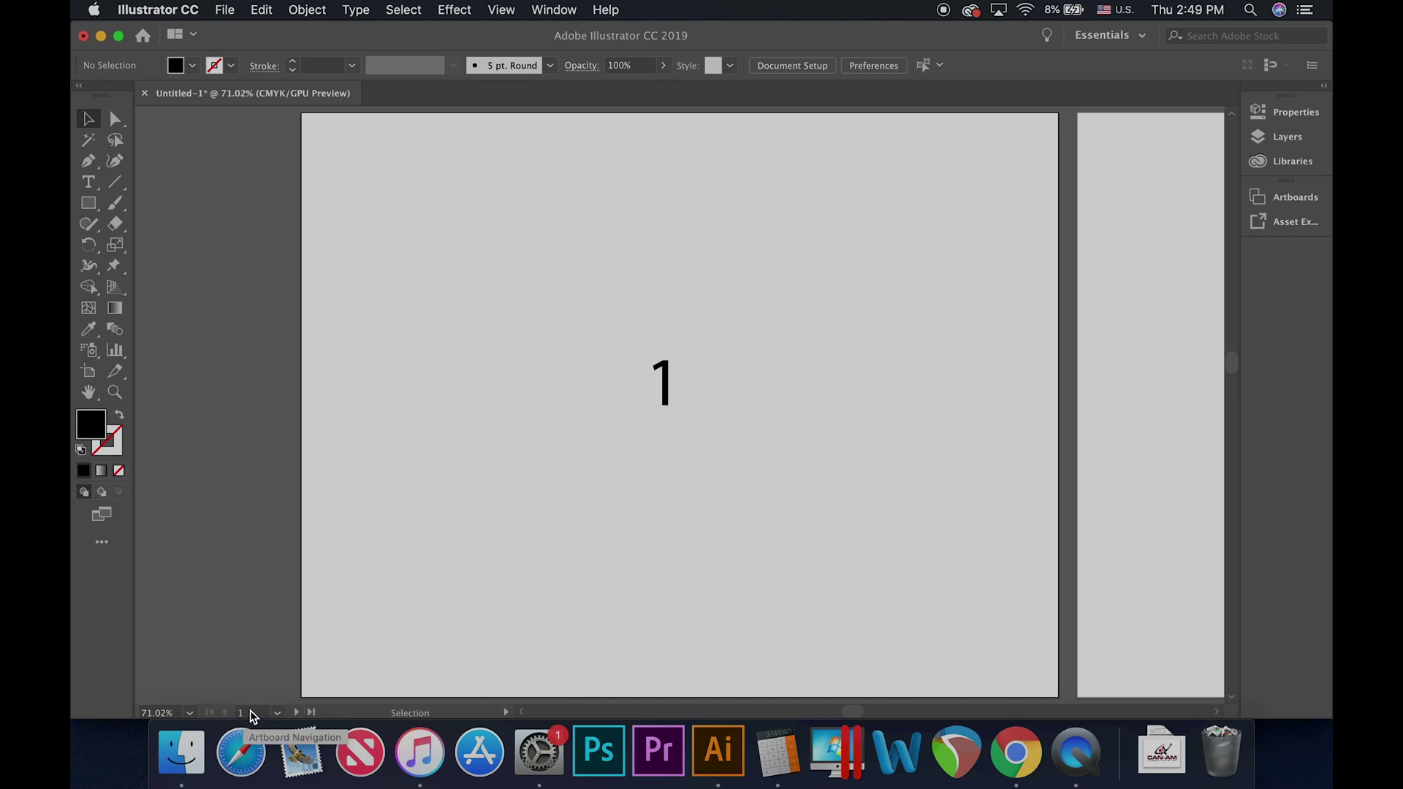
left_click(310, 714)
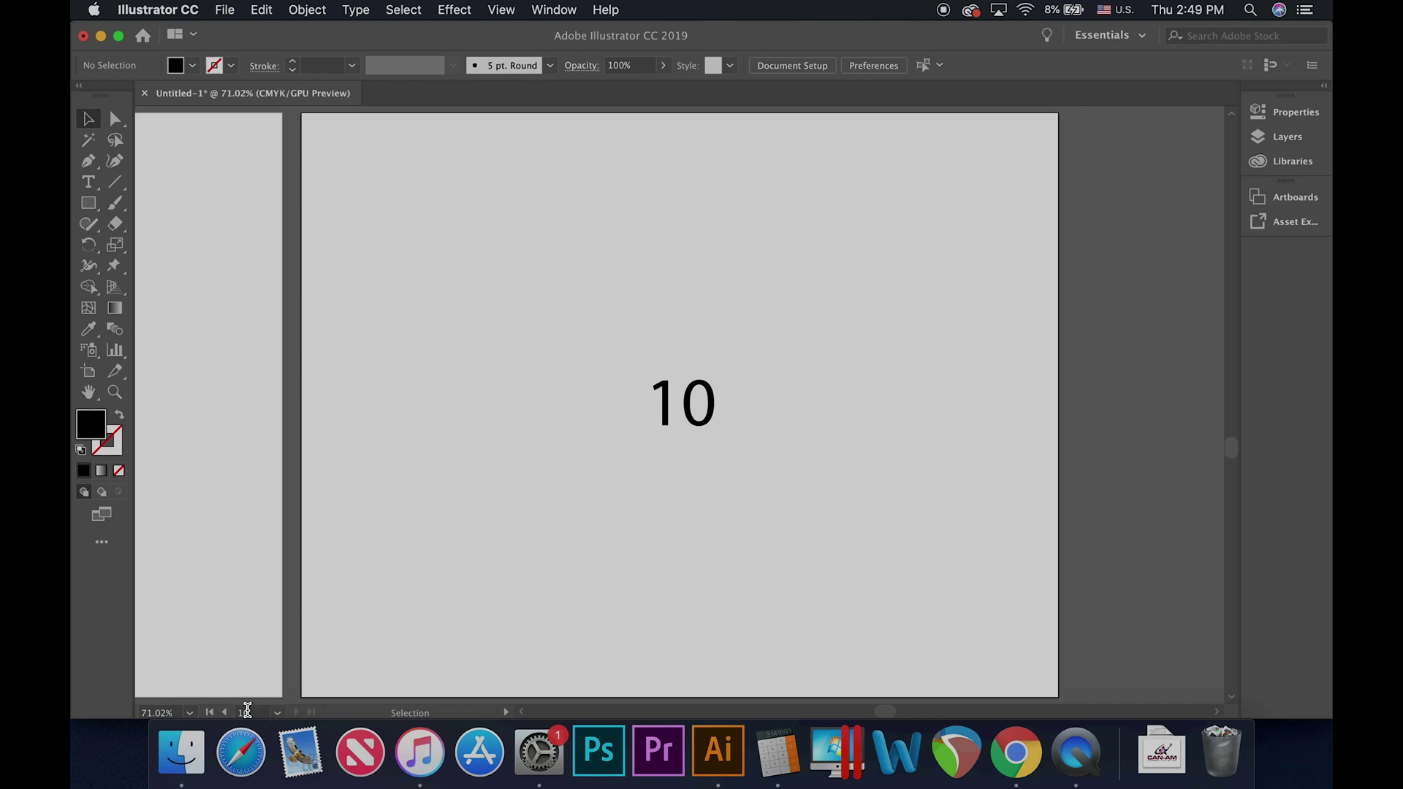
left_click(225, 712)
left_click(225, 713)
left_click(225, 713)
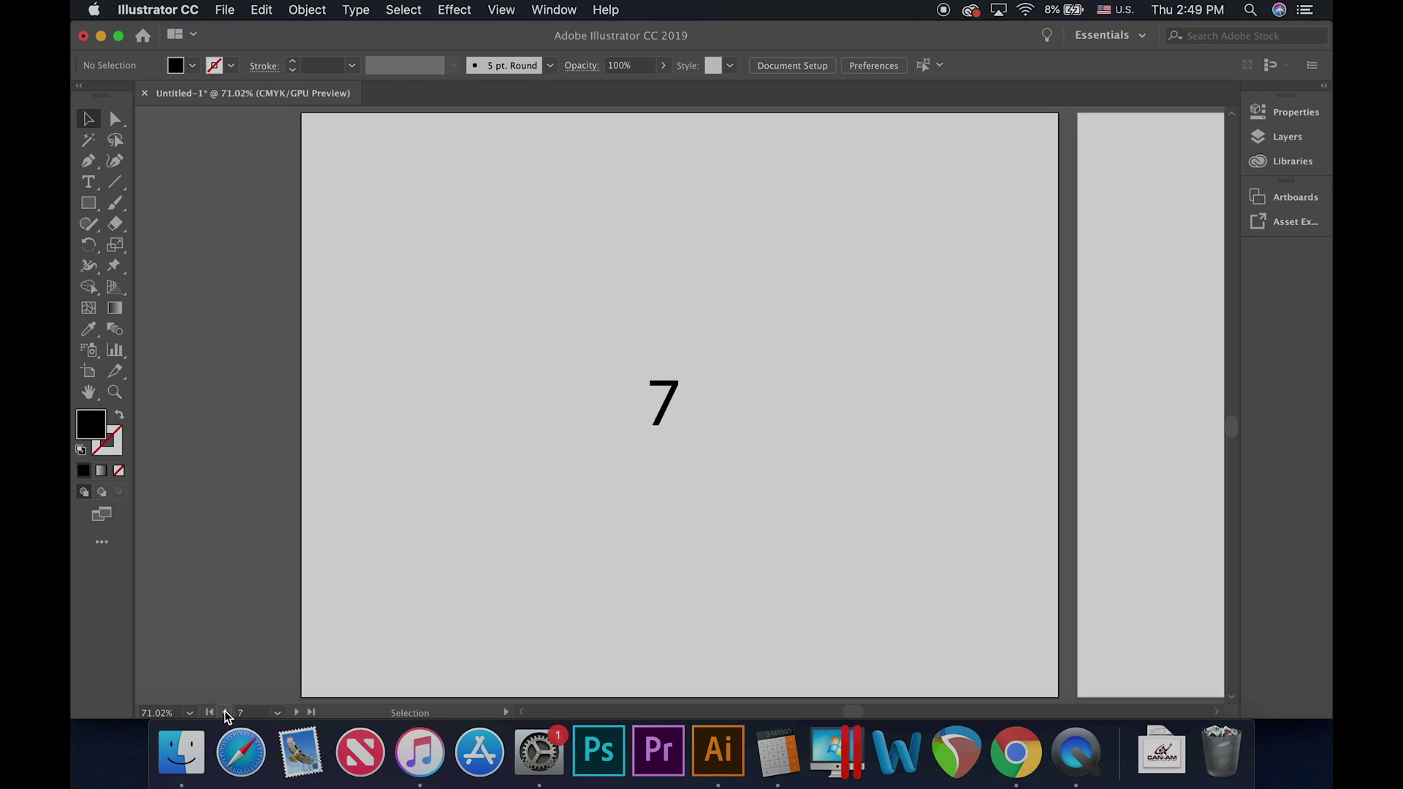
Pick artboard 10 from the number list, step back four, then choose artboard 6.
left_click(280, 714)
left_click(304, 699)
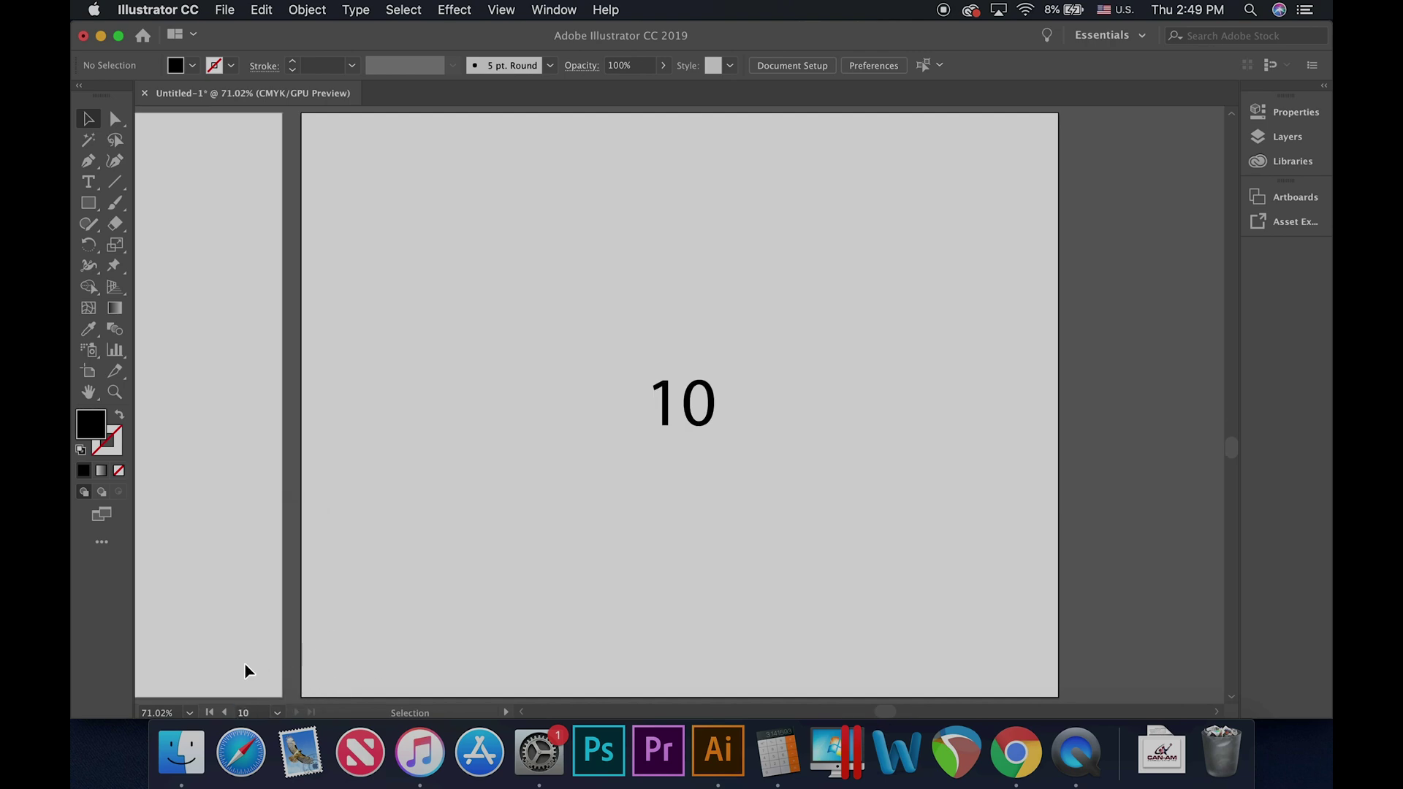
left_click(226, 713)
left_click(226, 713)
left_click(225, 713)
left_click(225, 713)
left_click(225, 713)
left_click(277, 713)
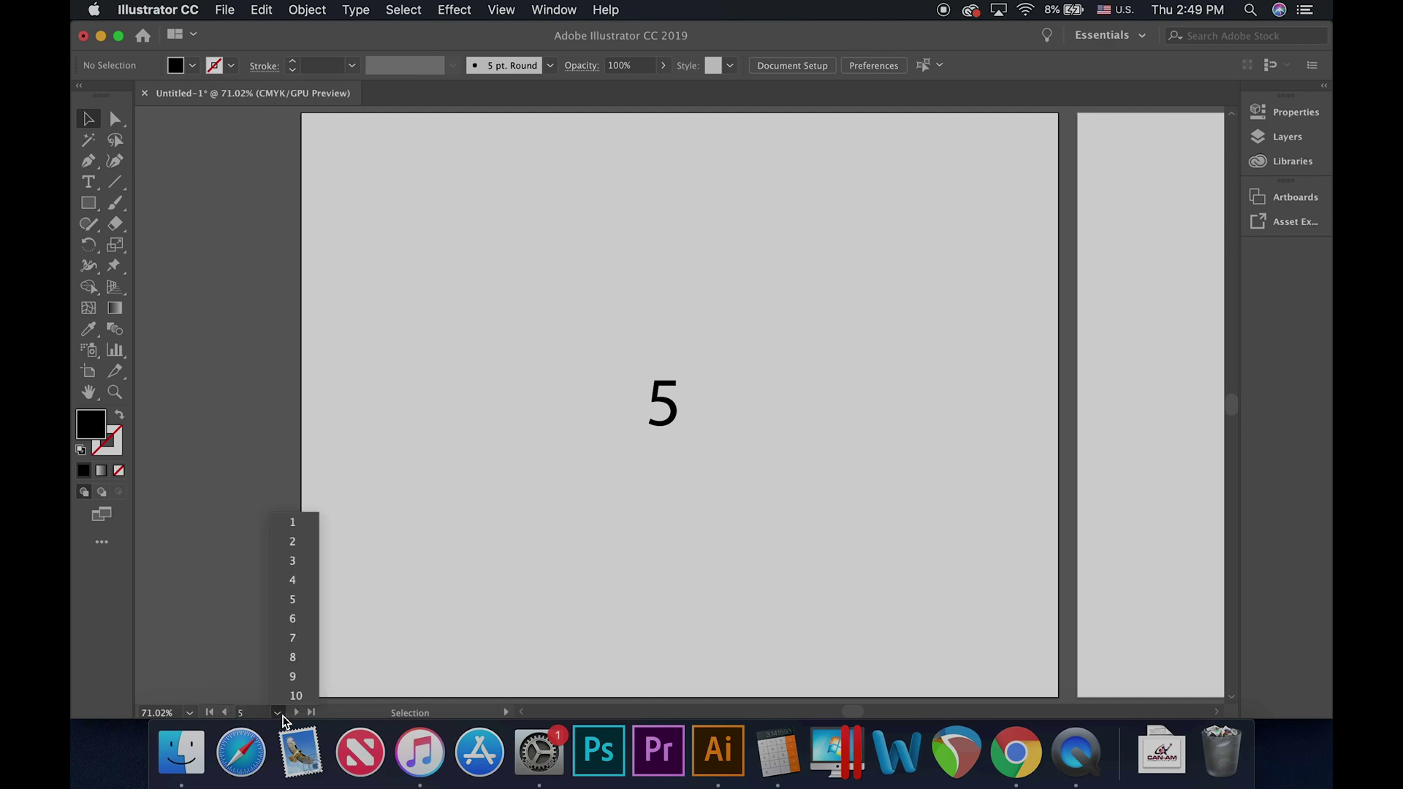
left_click(293, 619)
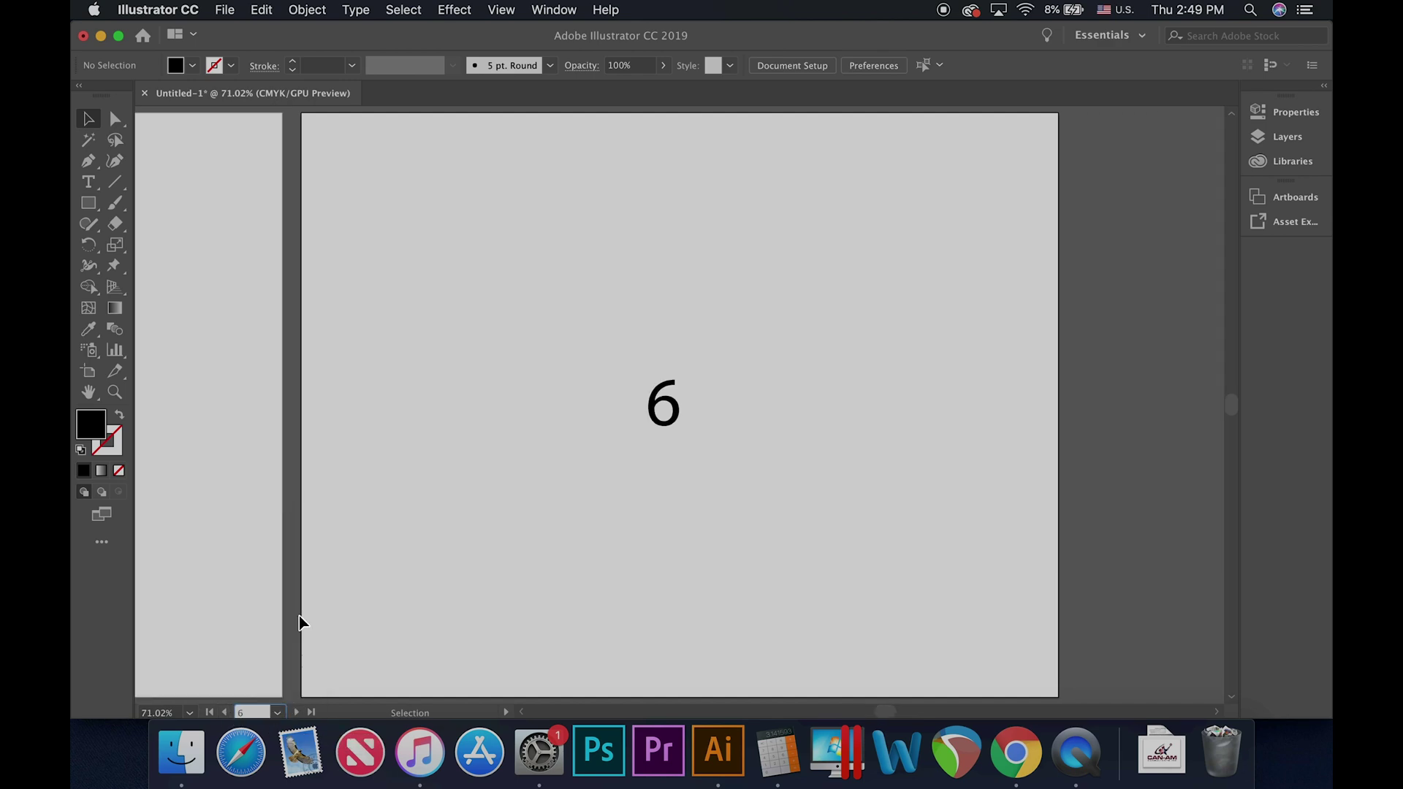
Make artboard 5 active and fit it, then switch between artboards 5 and 6.
left_click(1284, 196)
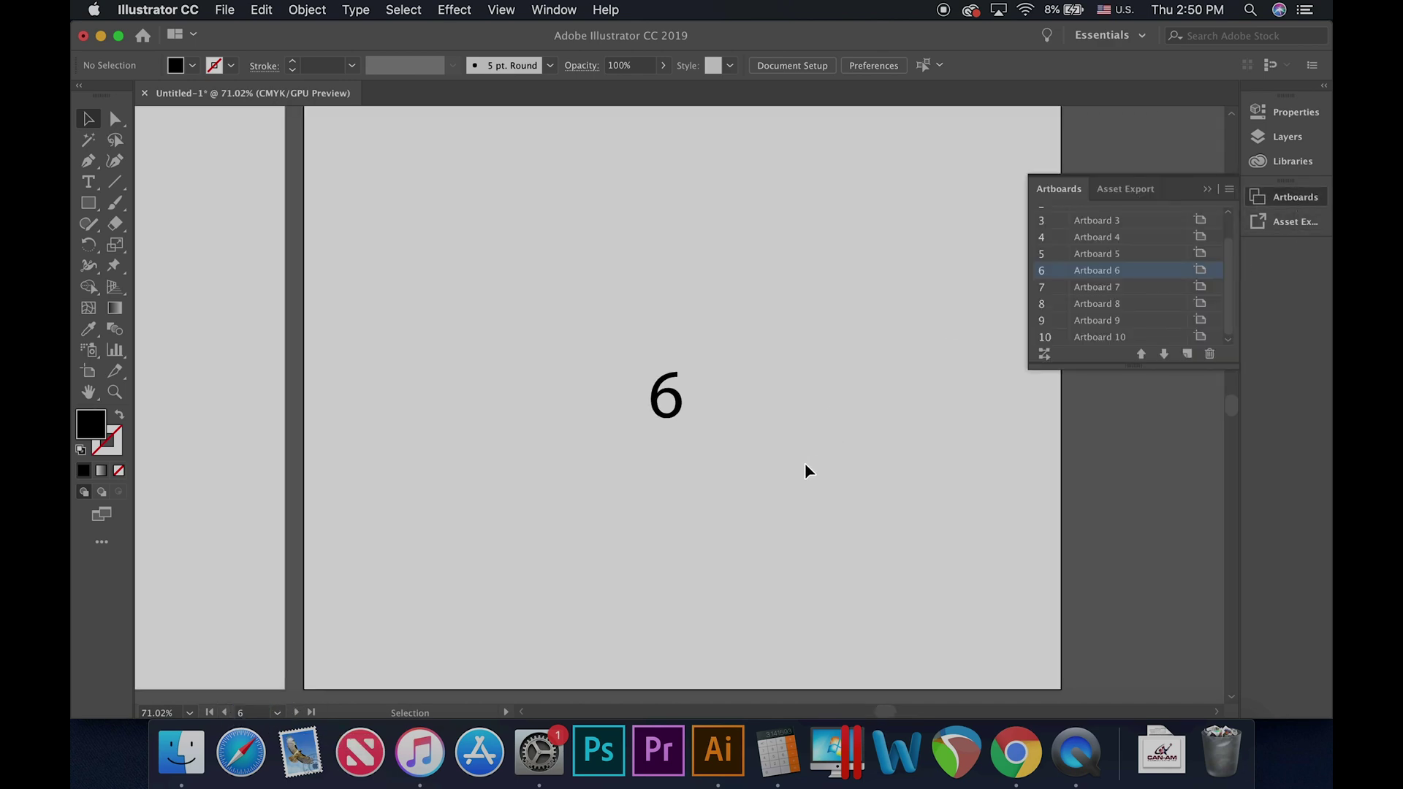
key("shift+Page_Up")
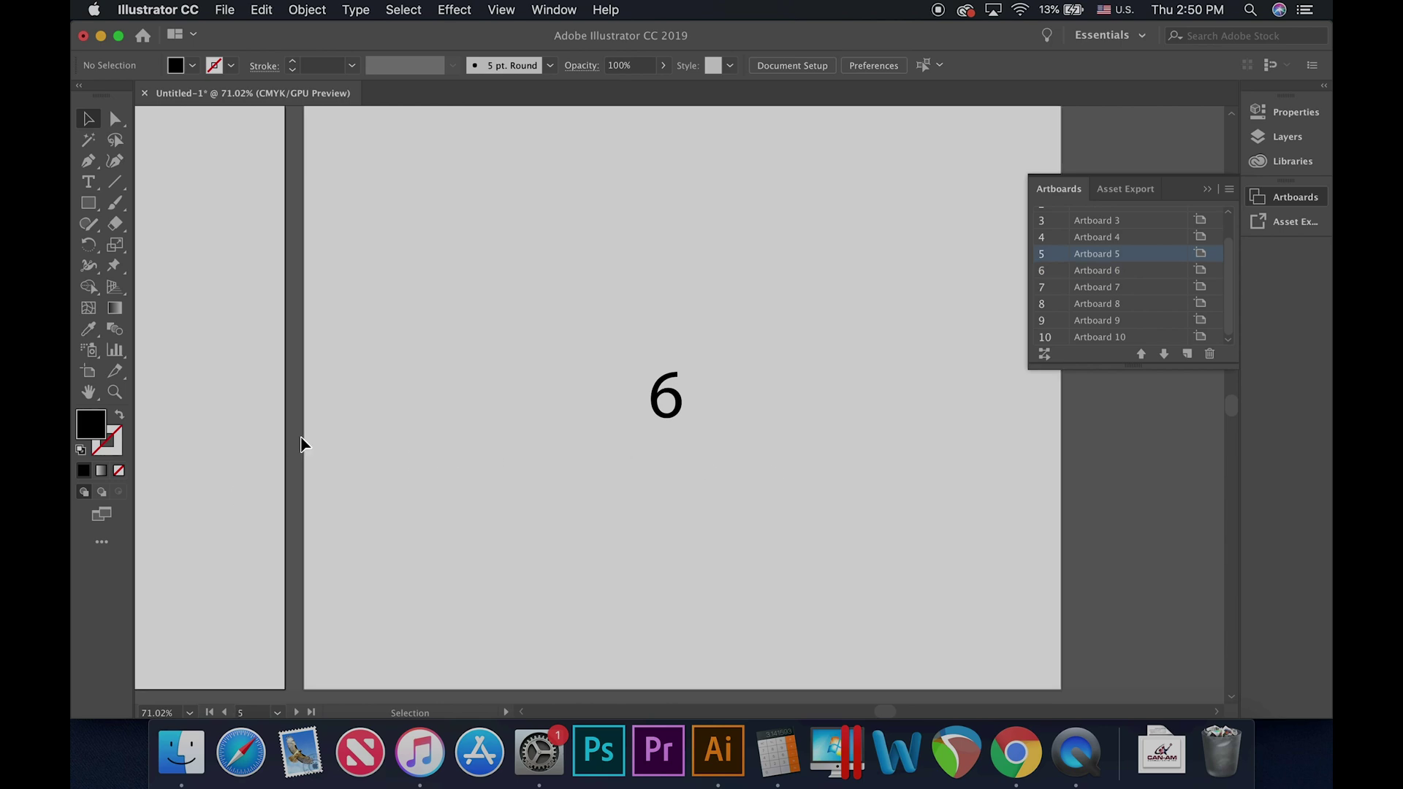
key("super+0")
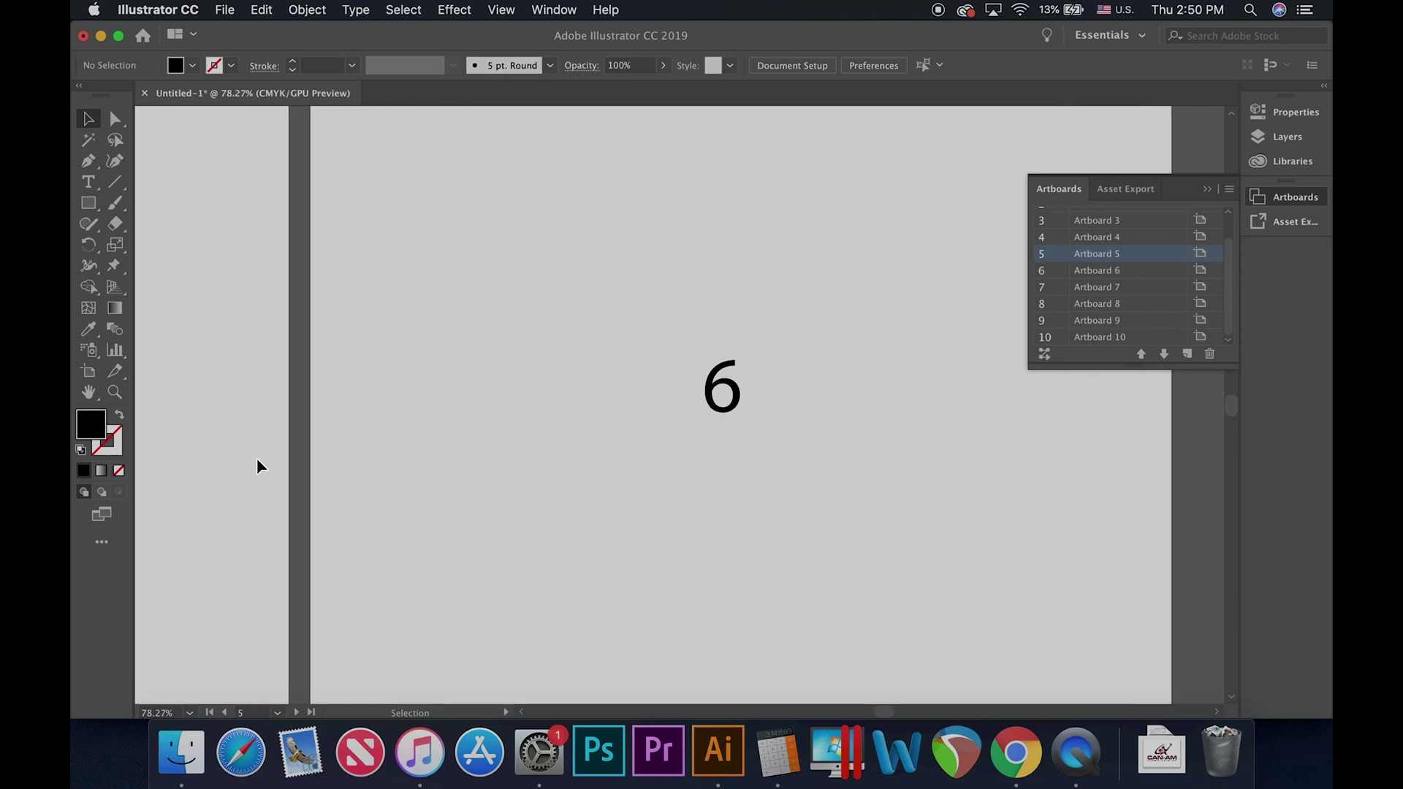
scroll(258, 457, "up", 10)
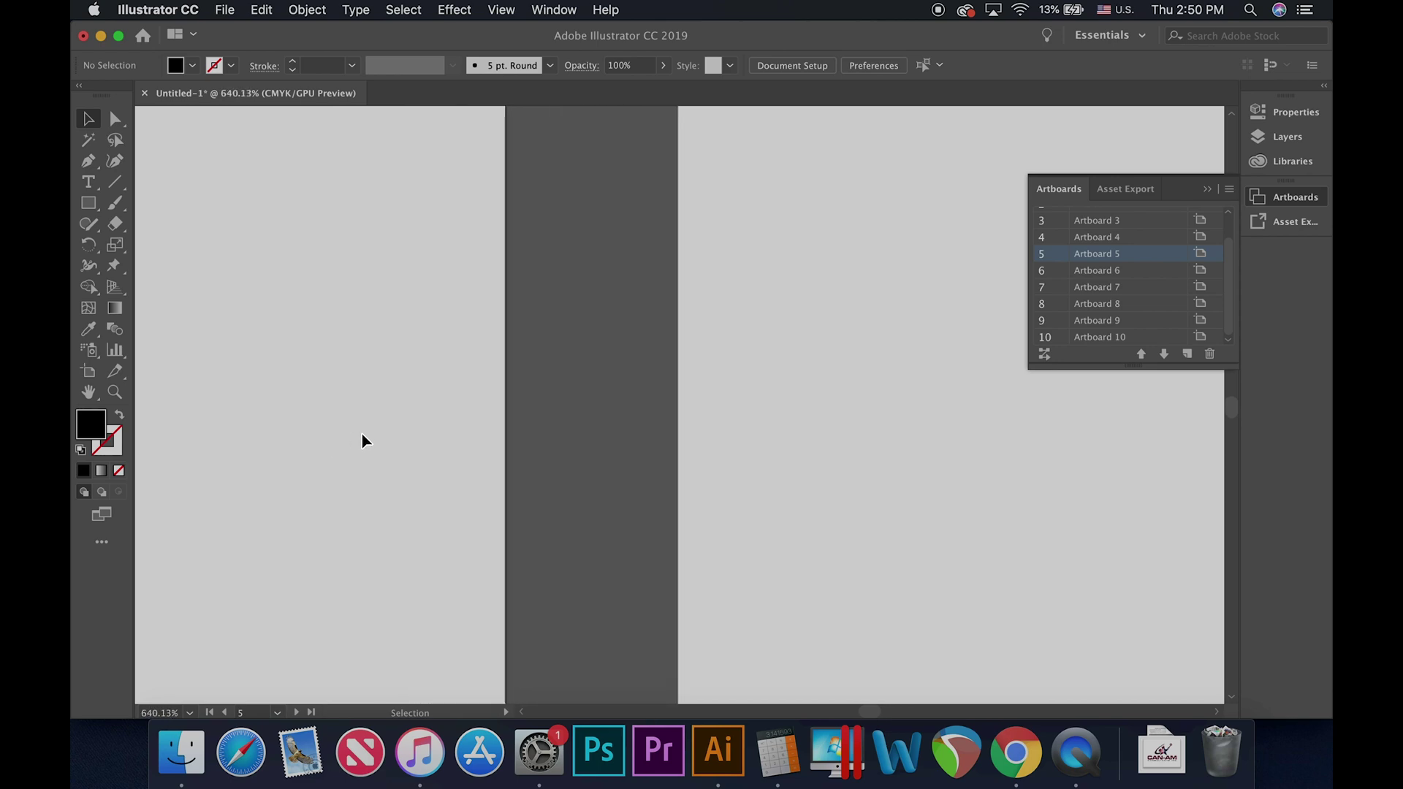
scroll(701, 355, "up", 8)
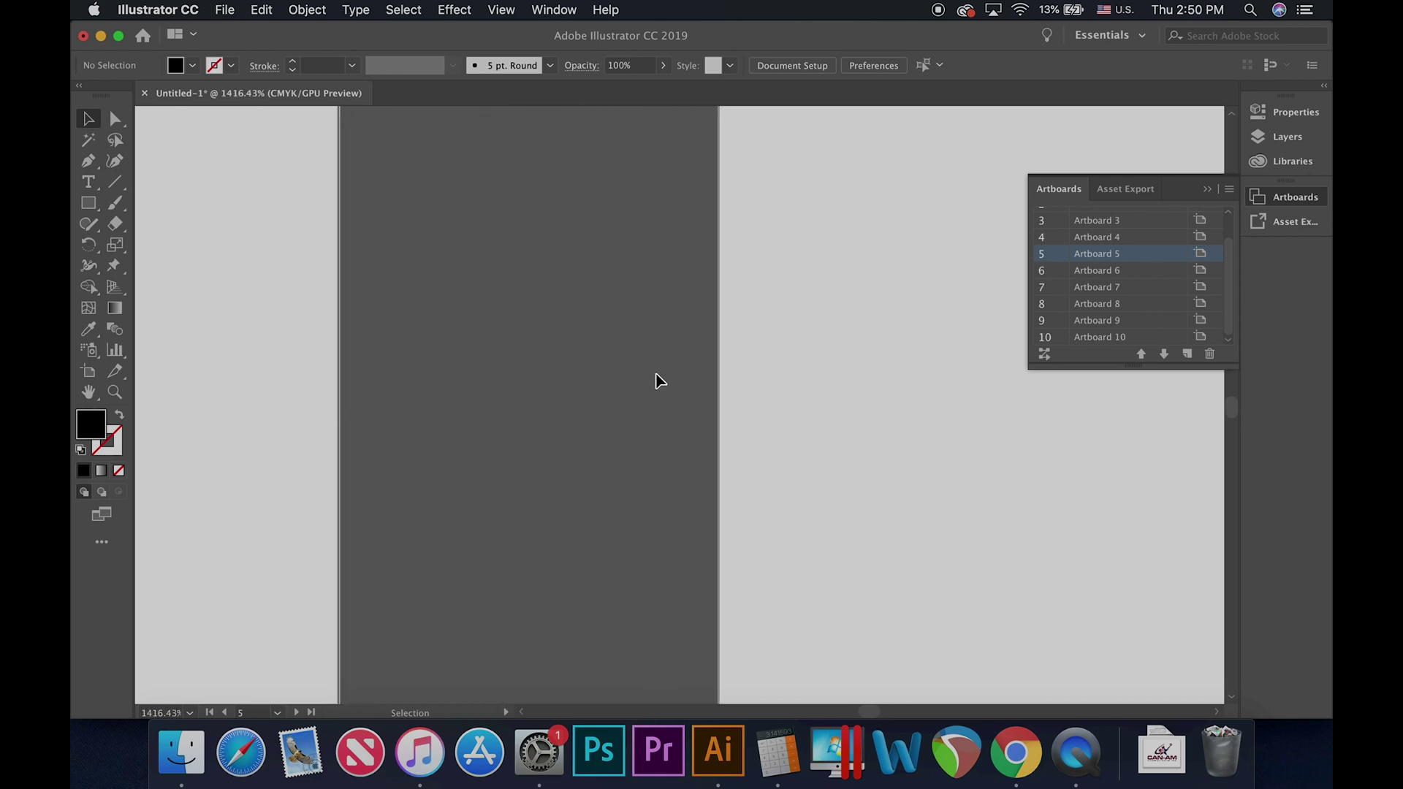
left_click(766, 401)
left_click(271, 426)
left_click(814, 360)
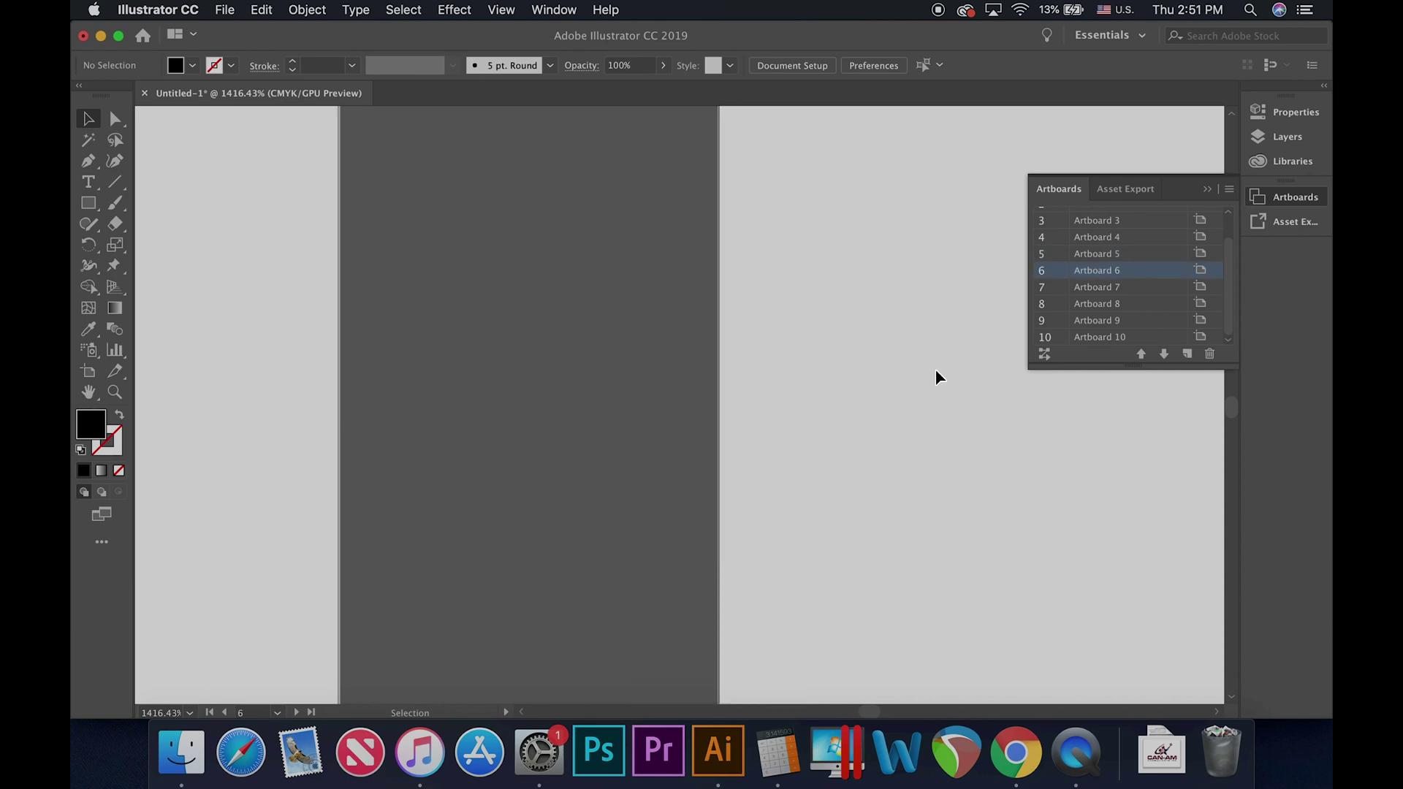
Open the Artboards panel from the Window menu and dock it with the right-hand panels.
left_click(1324, 87)
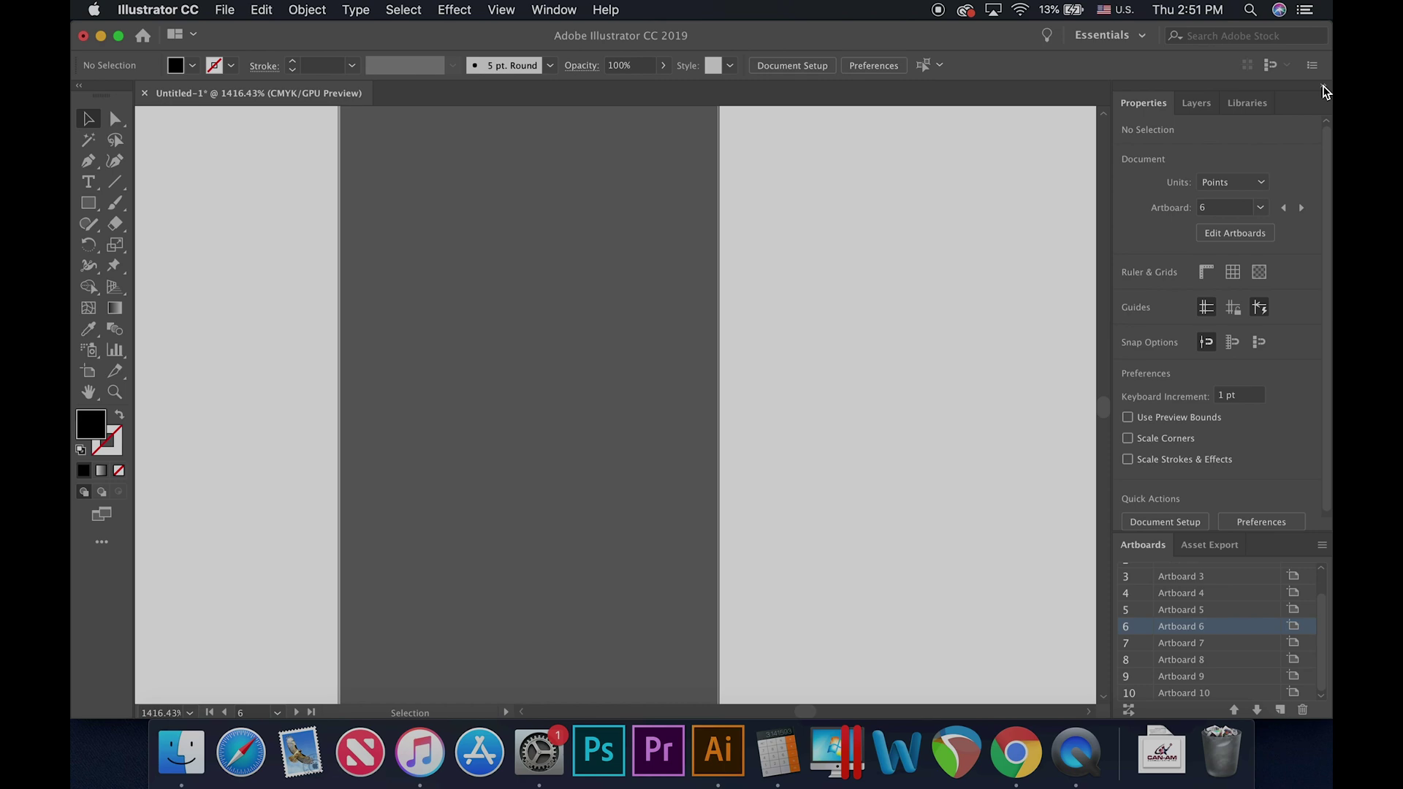
left_click(1324, 87)
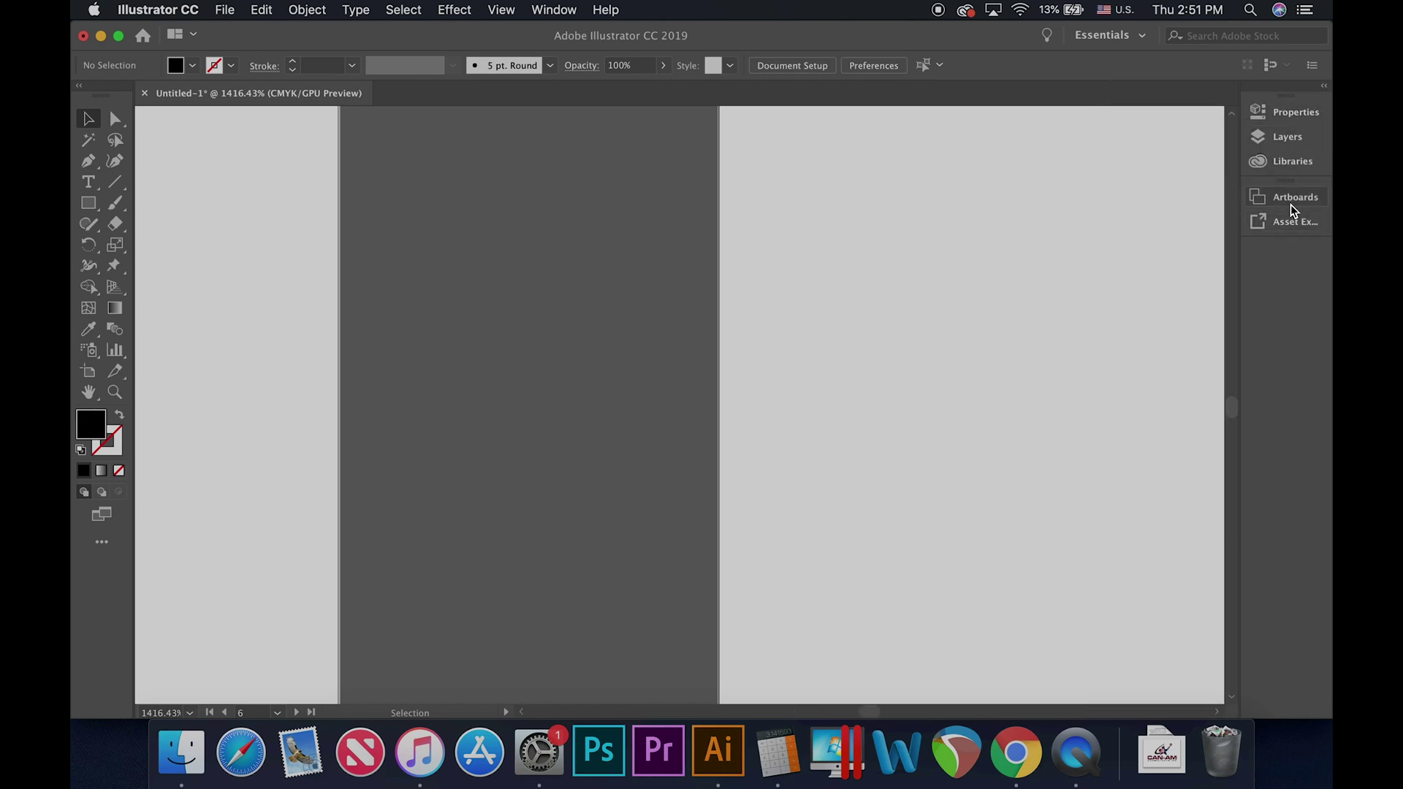
left_click_drag(1290, 207, 1050, 243)
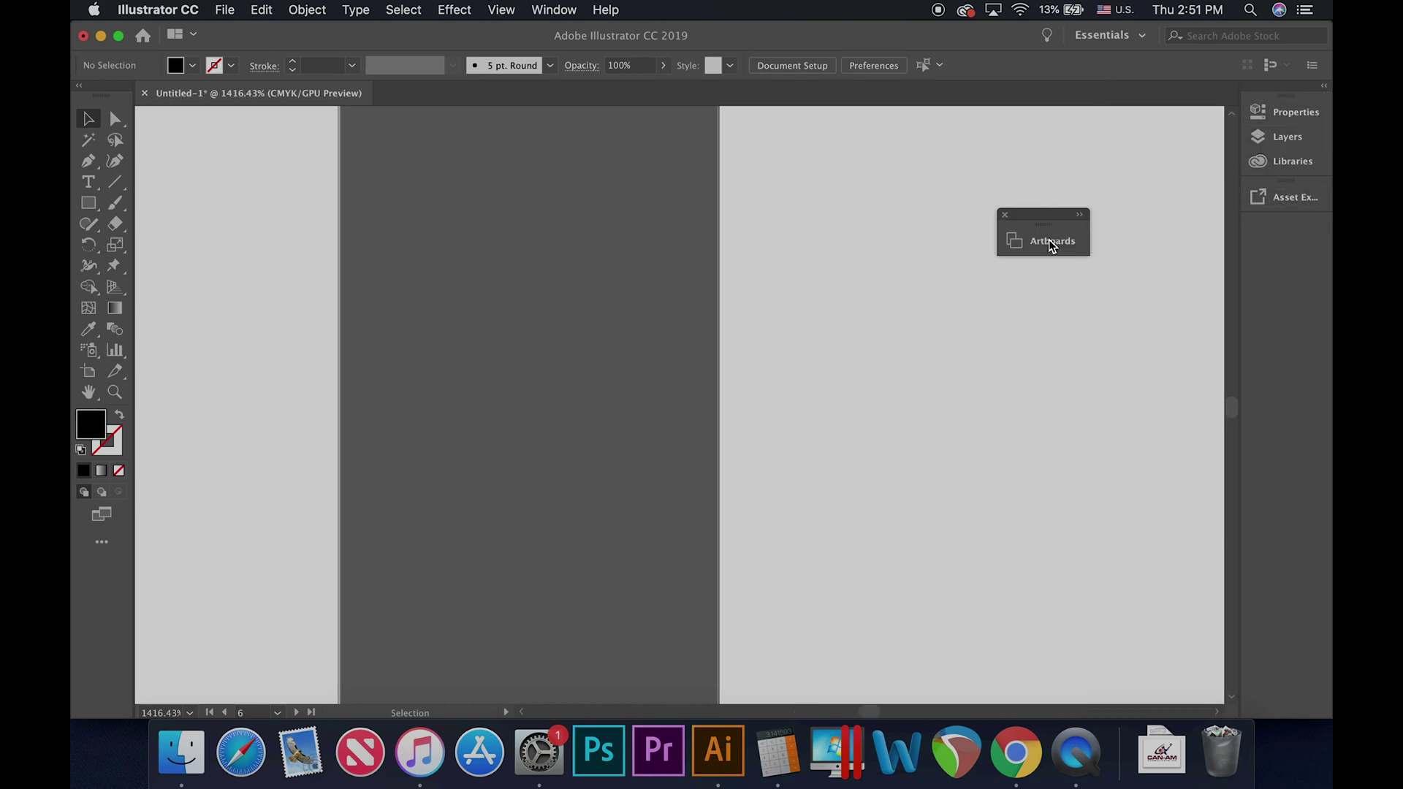
left_click(1006, 214)
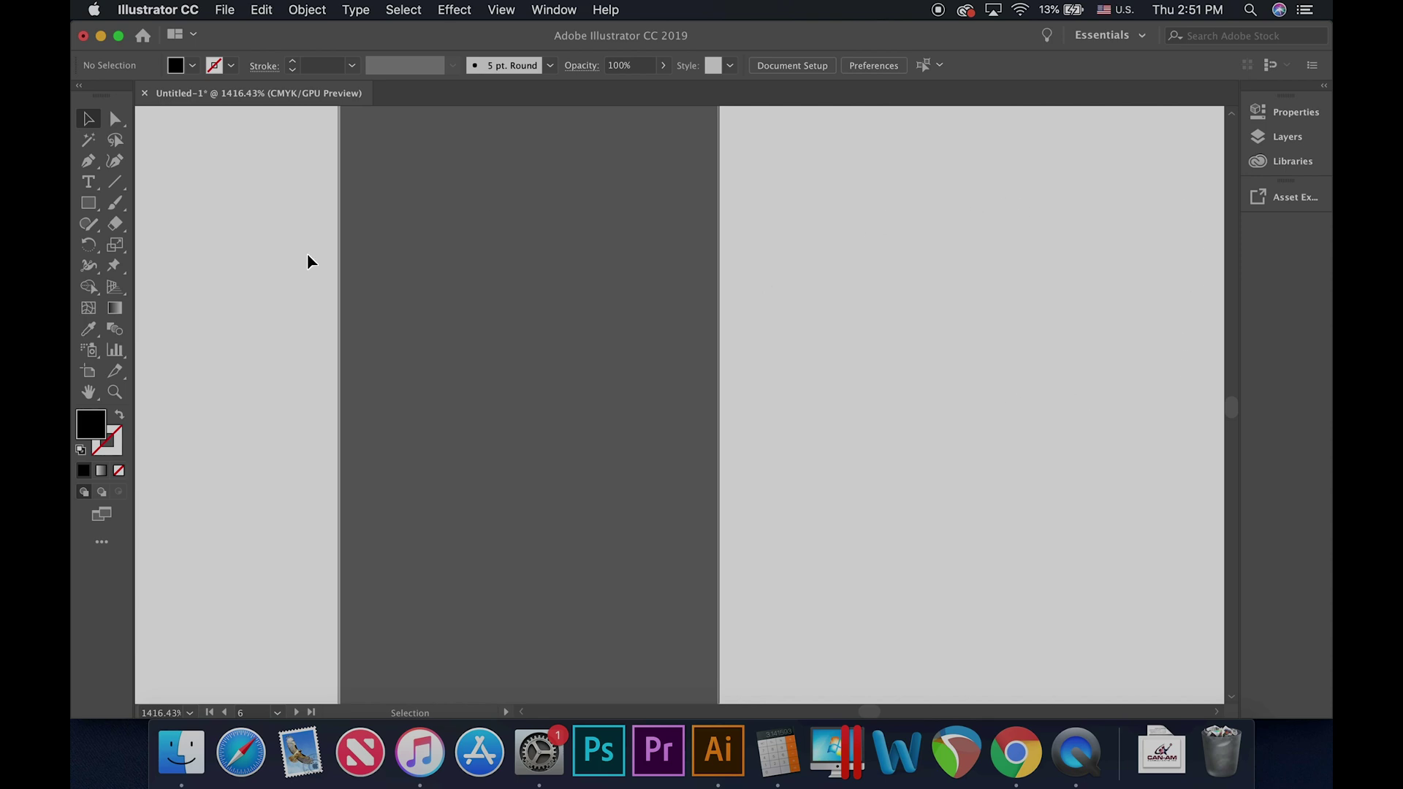
left_click(555, 10)
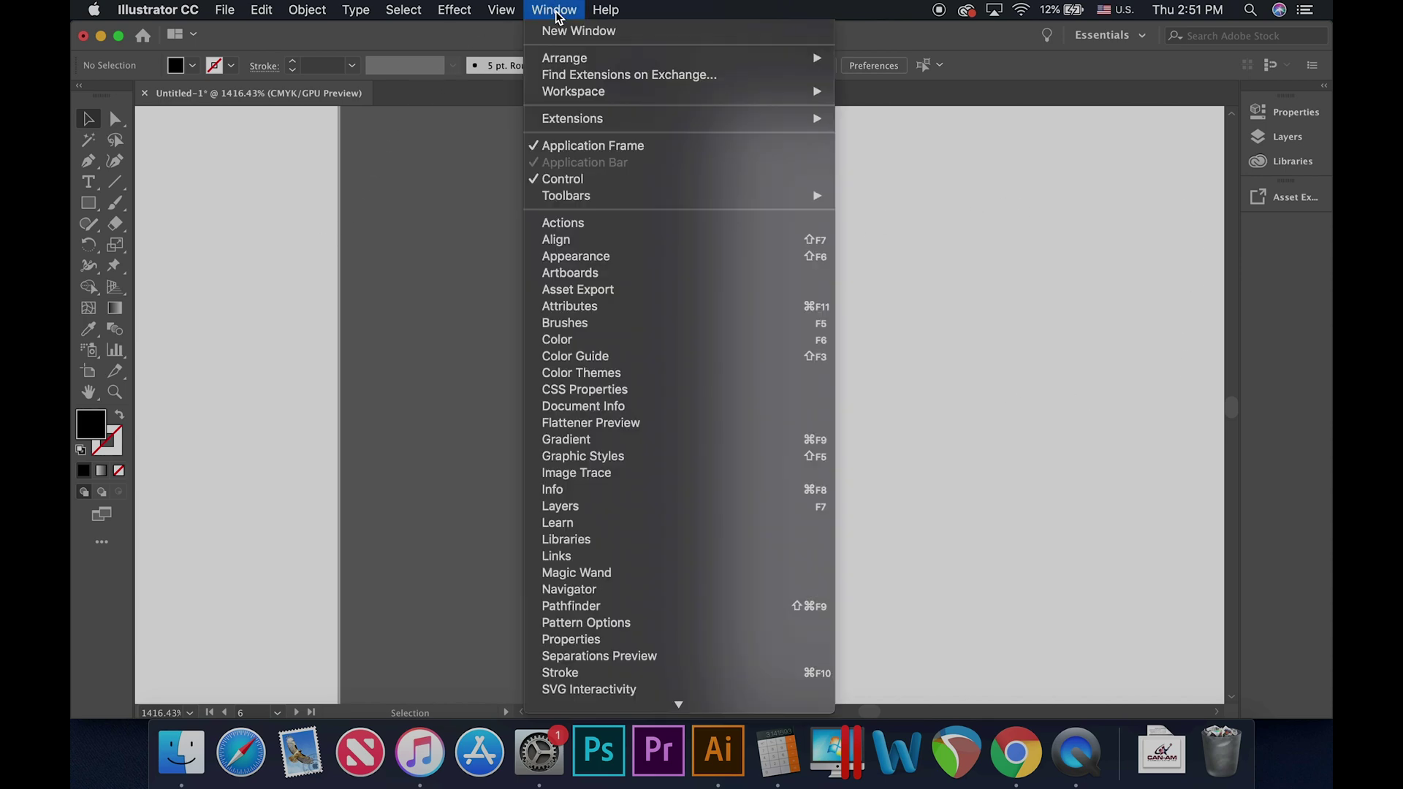
left_click(578, 274)
left_click_drag(824, 234, 1251, 229)
left_click(1288, 238)
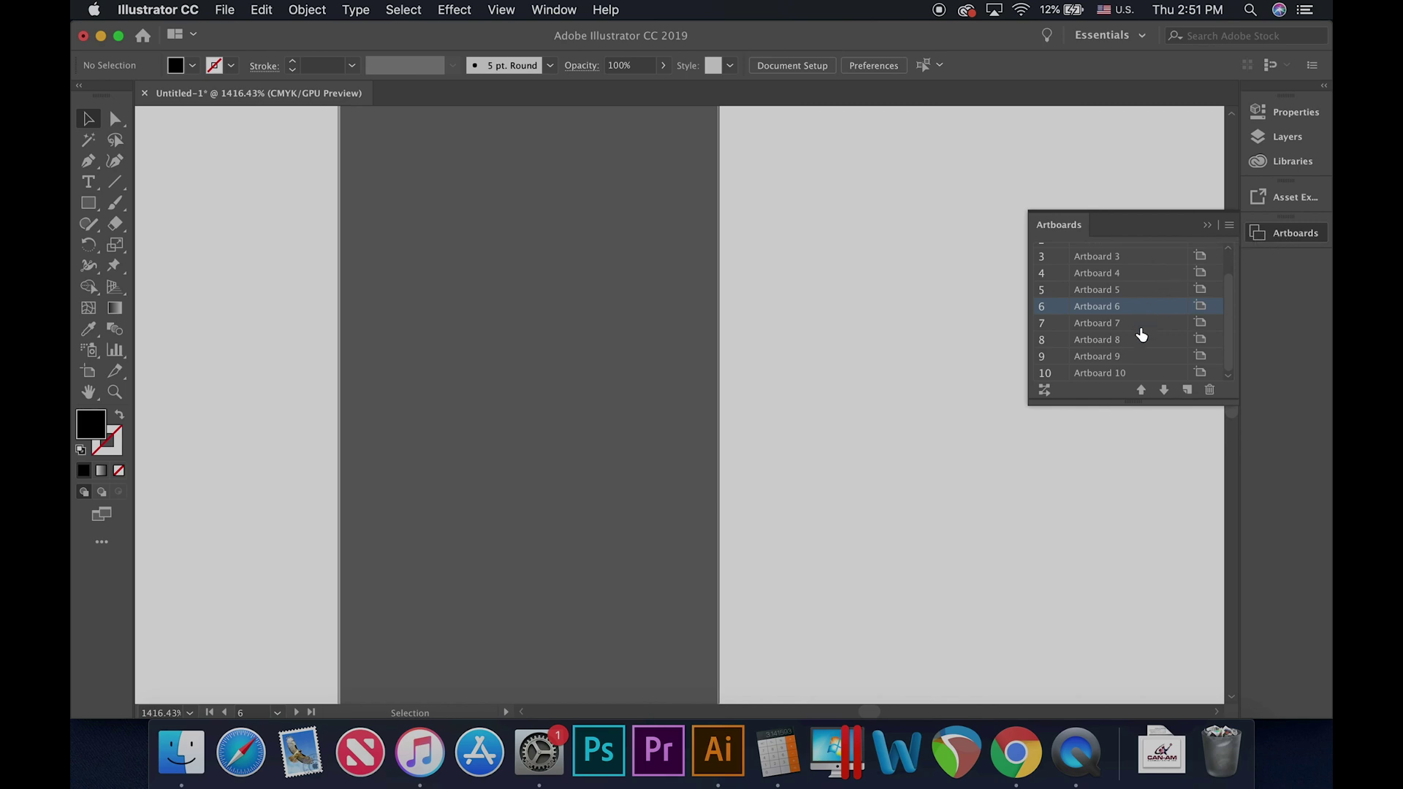
Fit artboards 5, 3, 7 and 8 in turn, then move Menu Options up to second.
double_click(1042, 290)
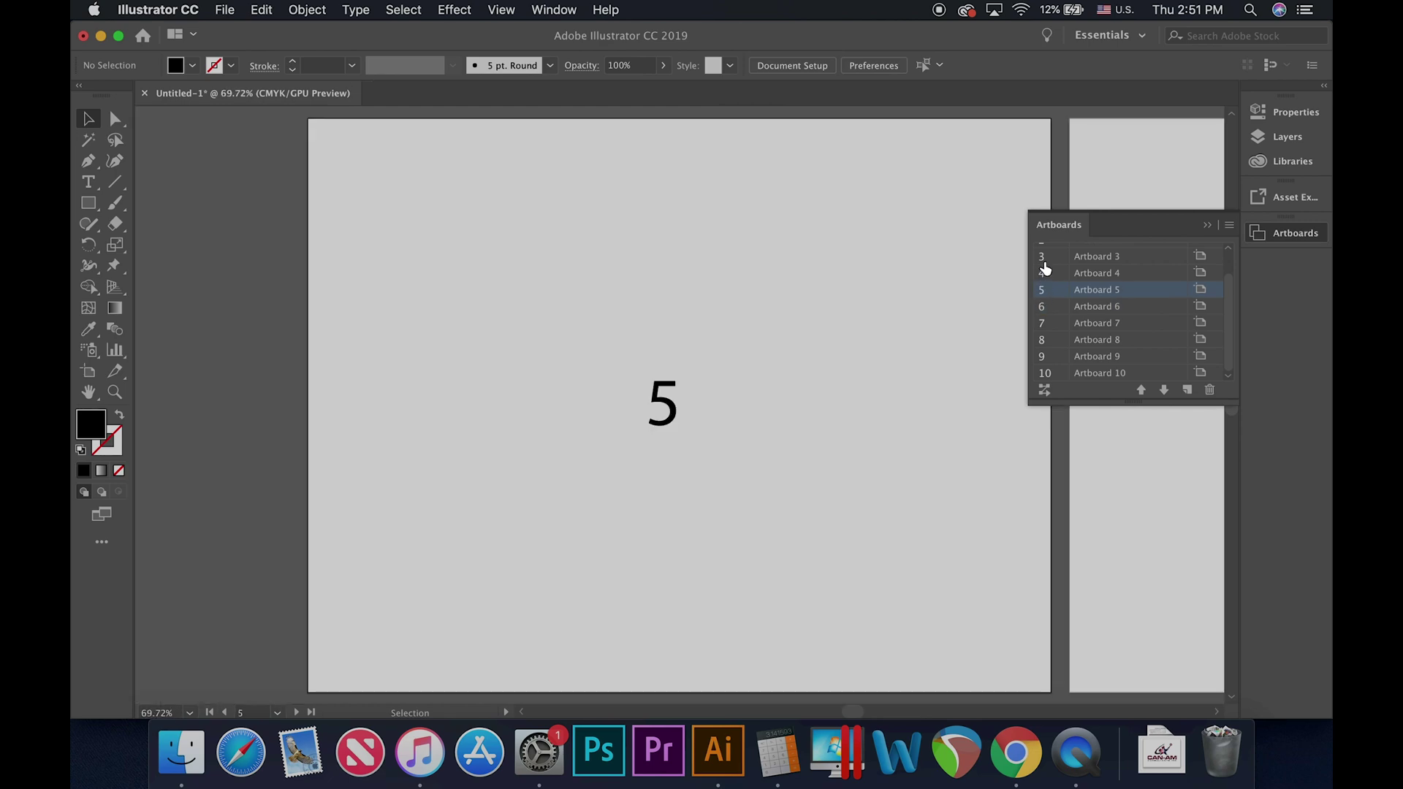
double_click(1042, 257)
double_click(1043, 294)
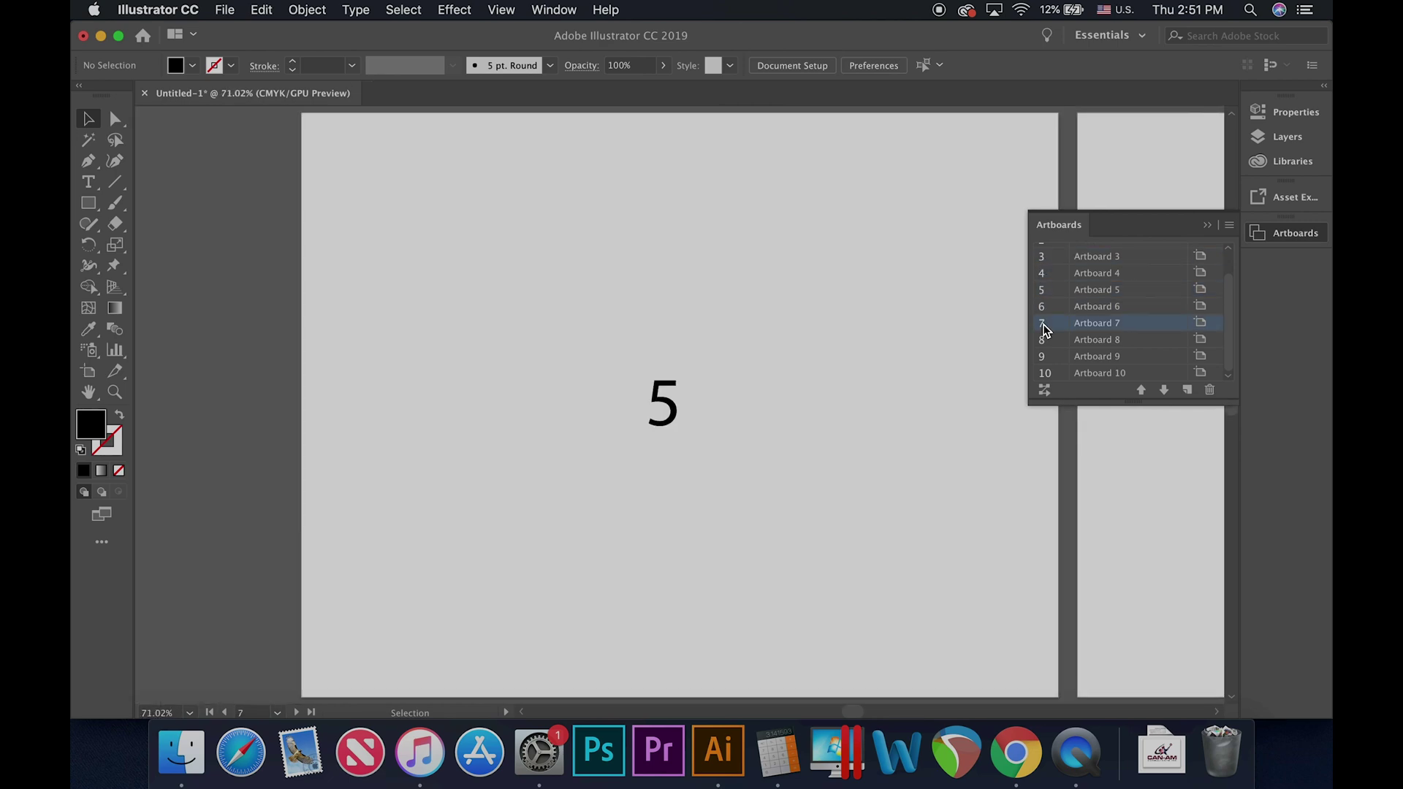
double_click(1042, 323)
double_click(1042, 341)
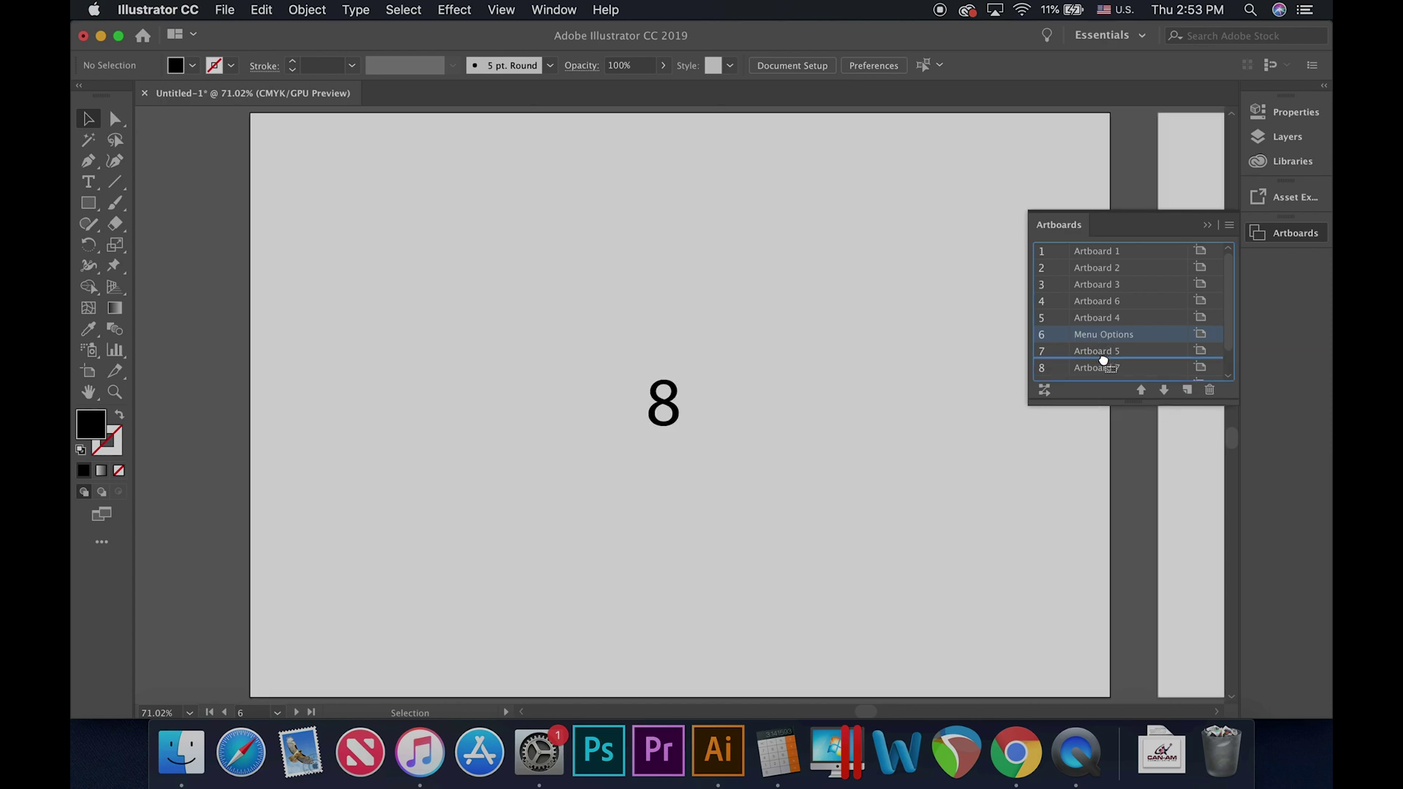
left_click_drag(1103, 363, 1103, 267)
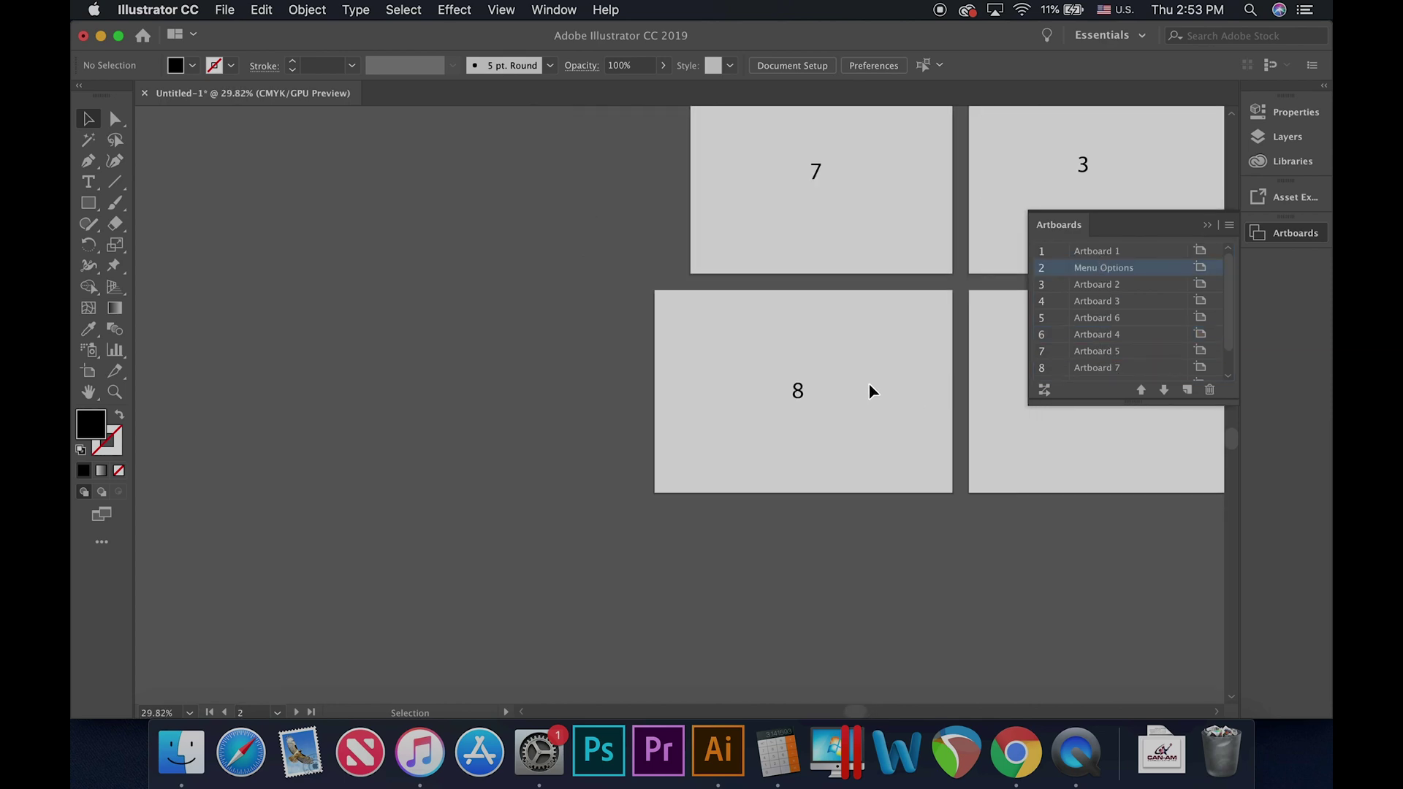
Zoom out to all artboards and rearrange them laid out by rows.
key("super+alt+0")
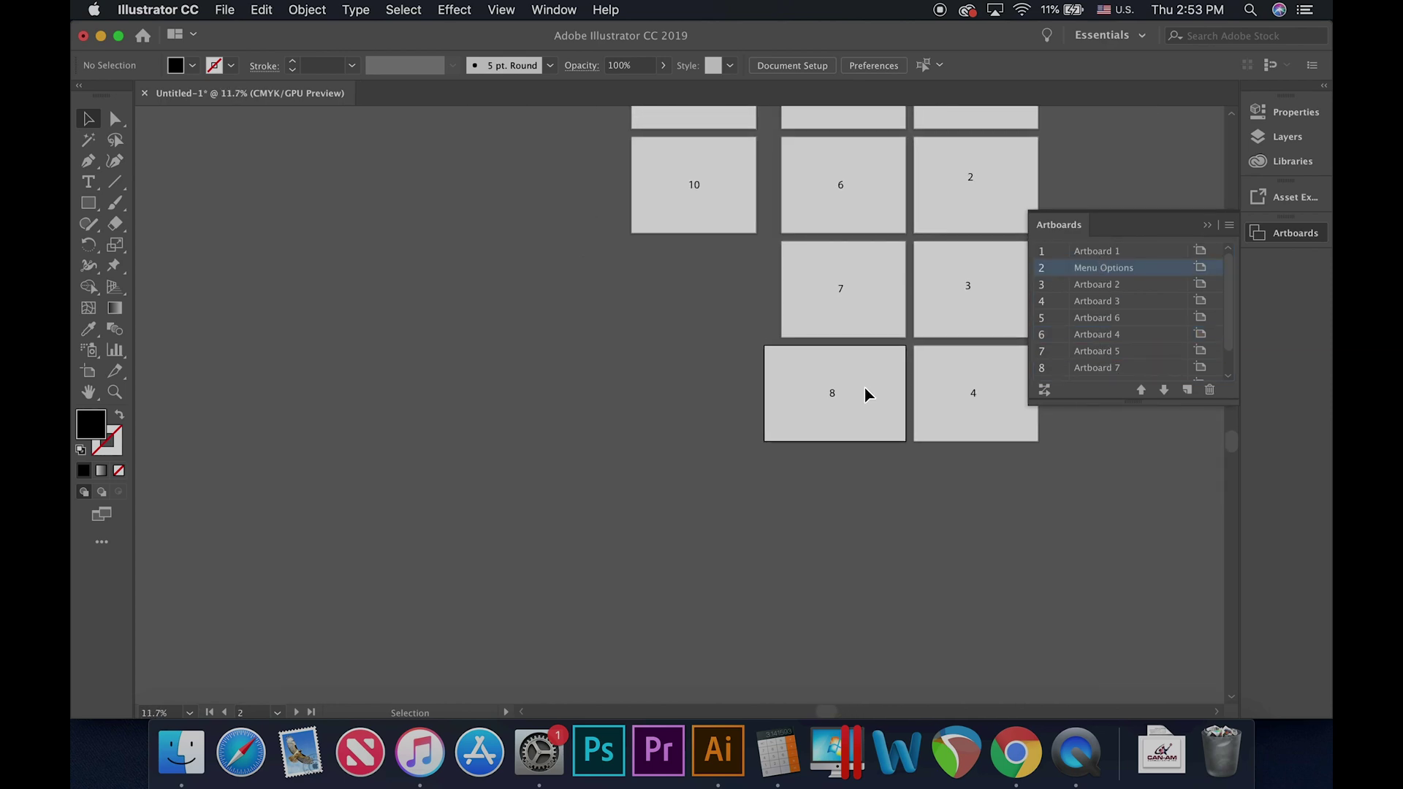
left_click(1045, 390)
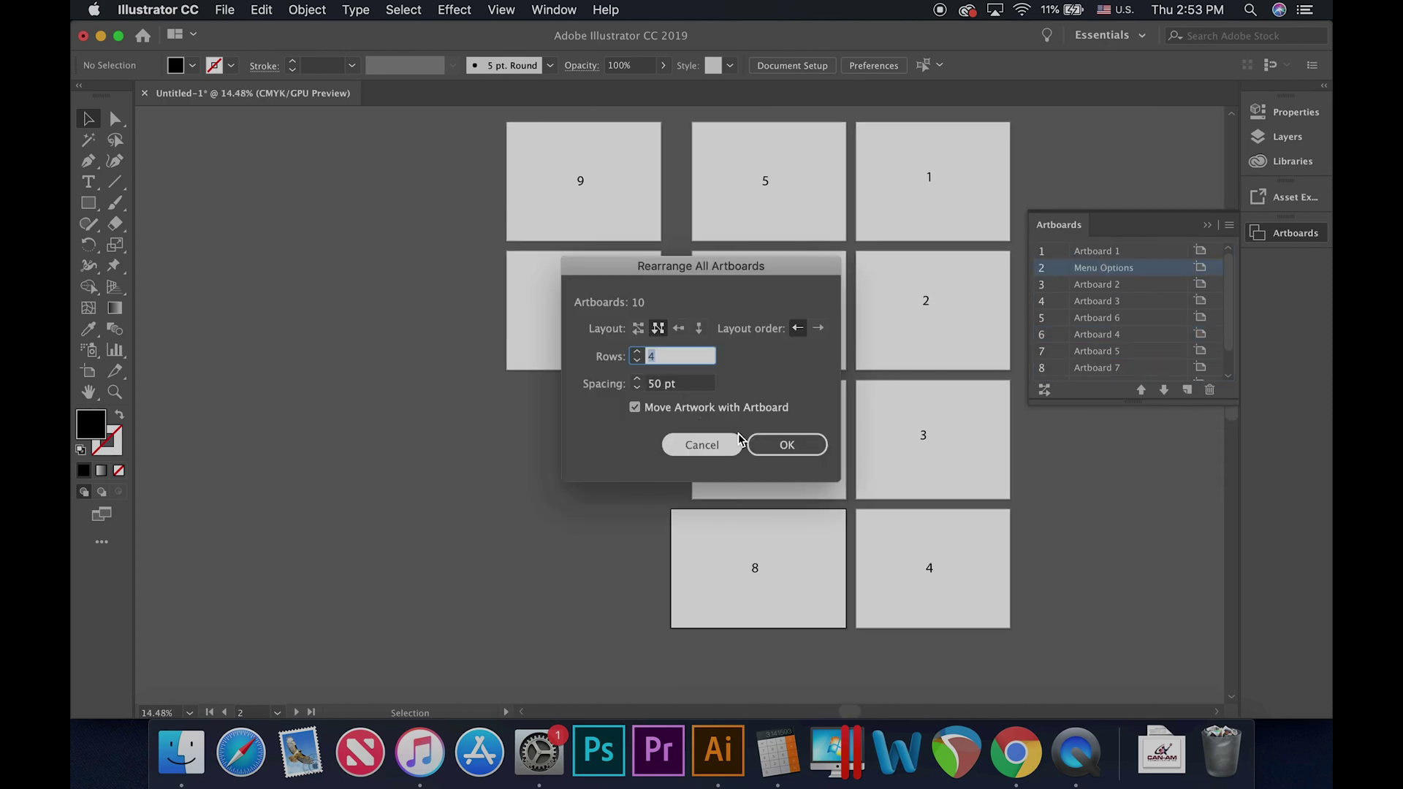
left_click(638, 328)
left_click(787, 445)
Move Menu Options to first in the artboard order and reapply Rearrange All.
scroll(805, 491, "down", 2)
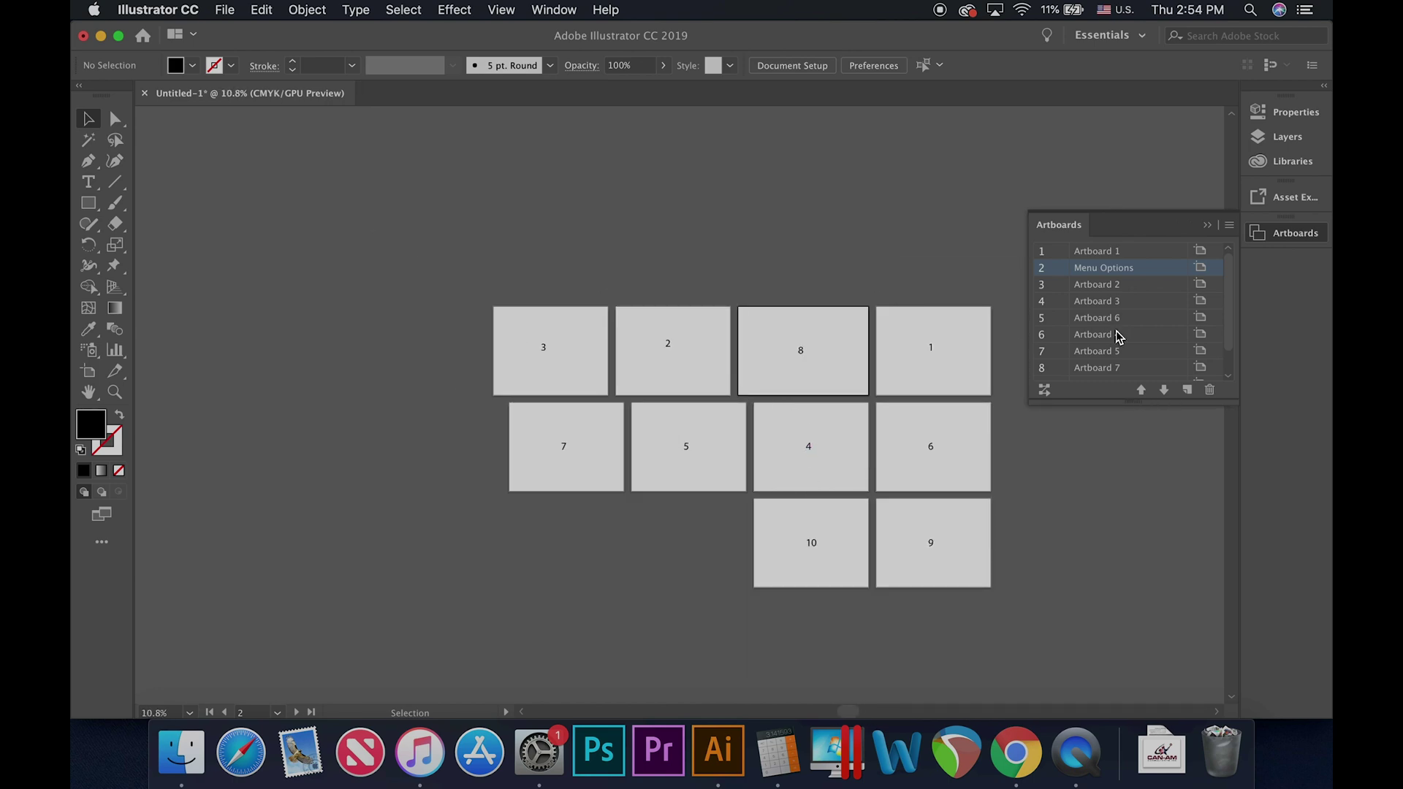
double_click(1094, 270)
left_click_drag(1090, 266, 1093, 250)
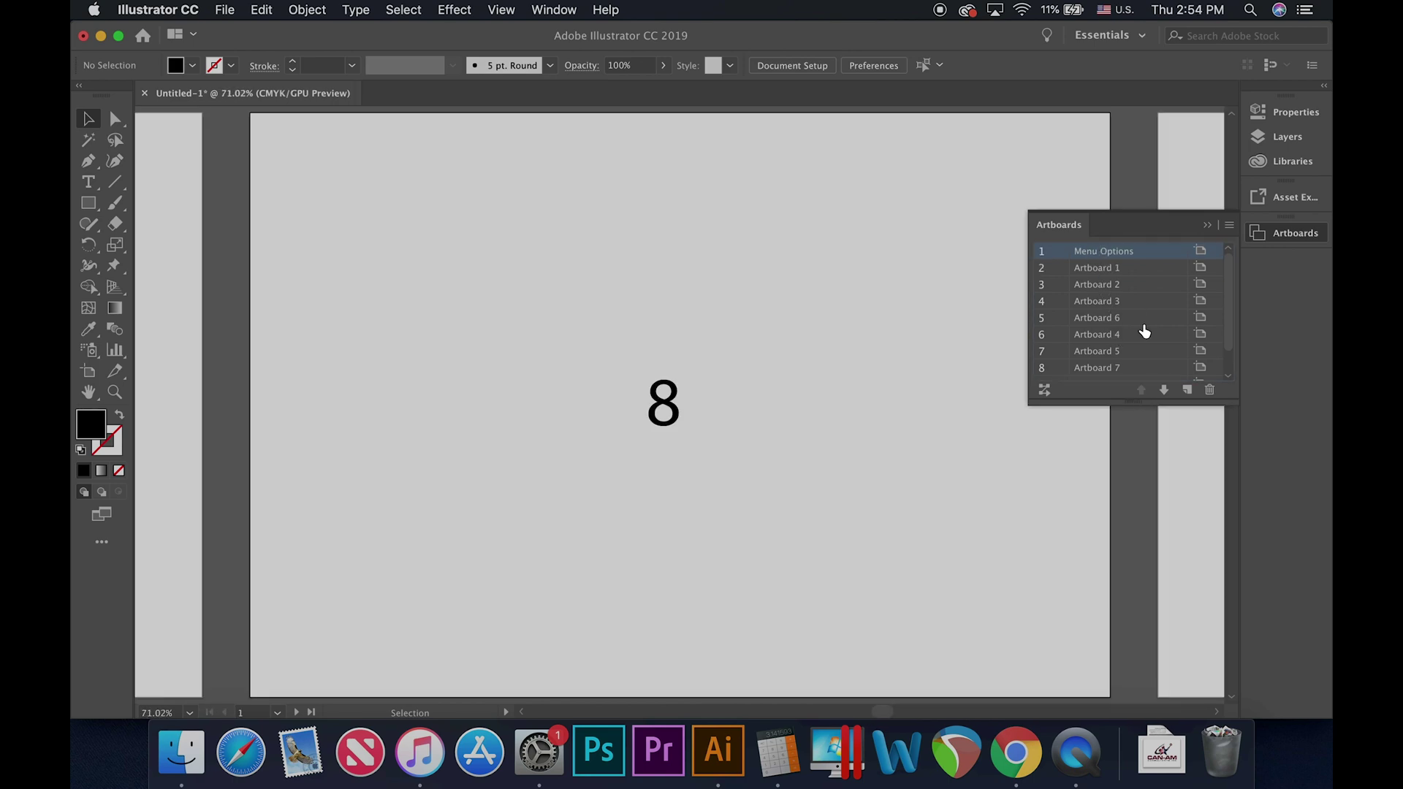
left_click(1043, 389)
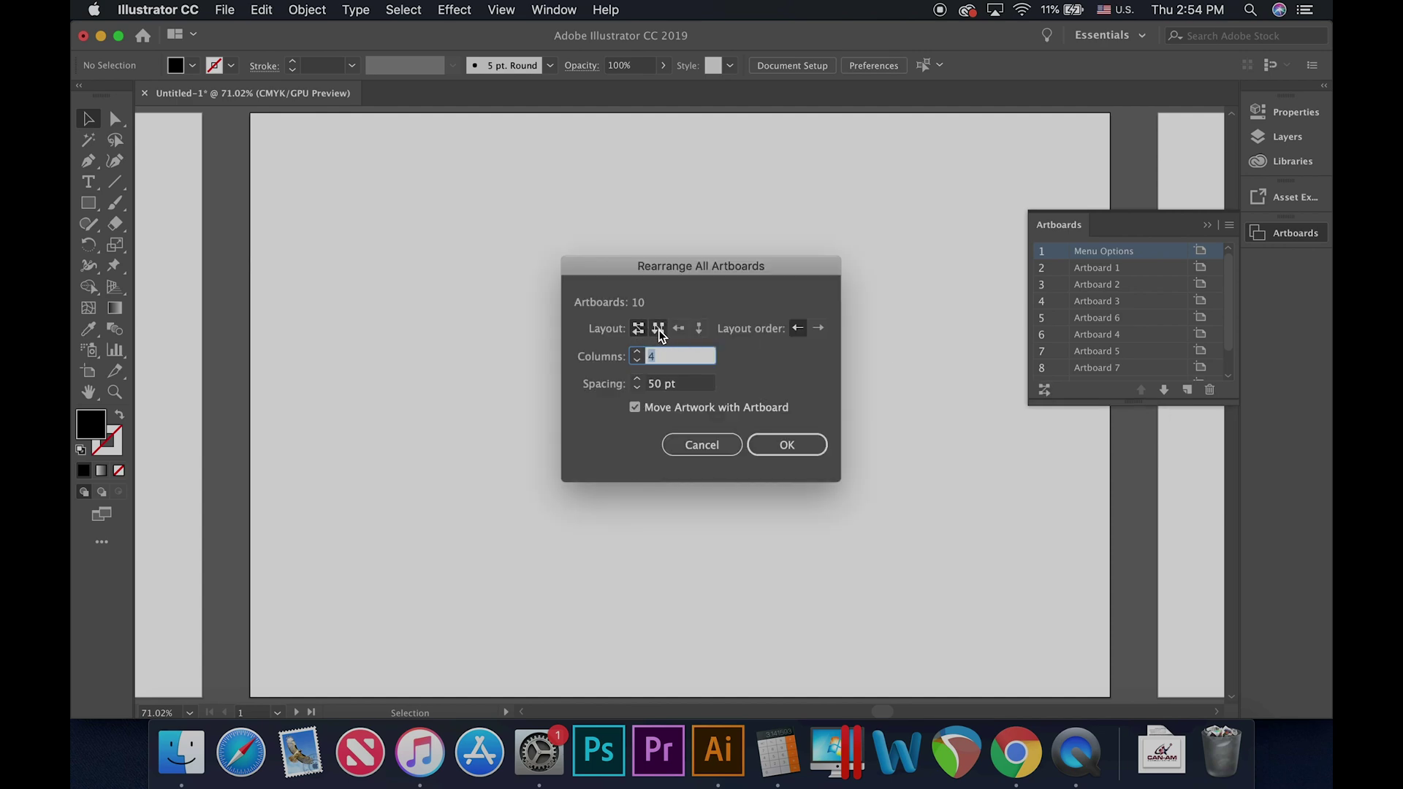
left_click(787, 445)
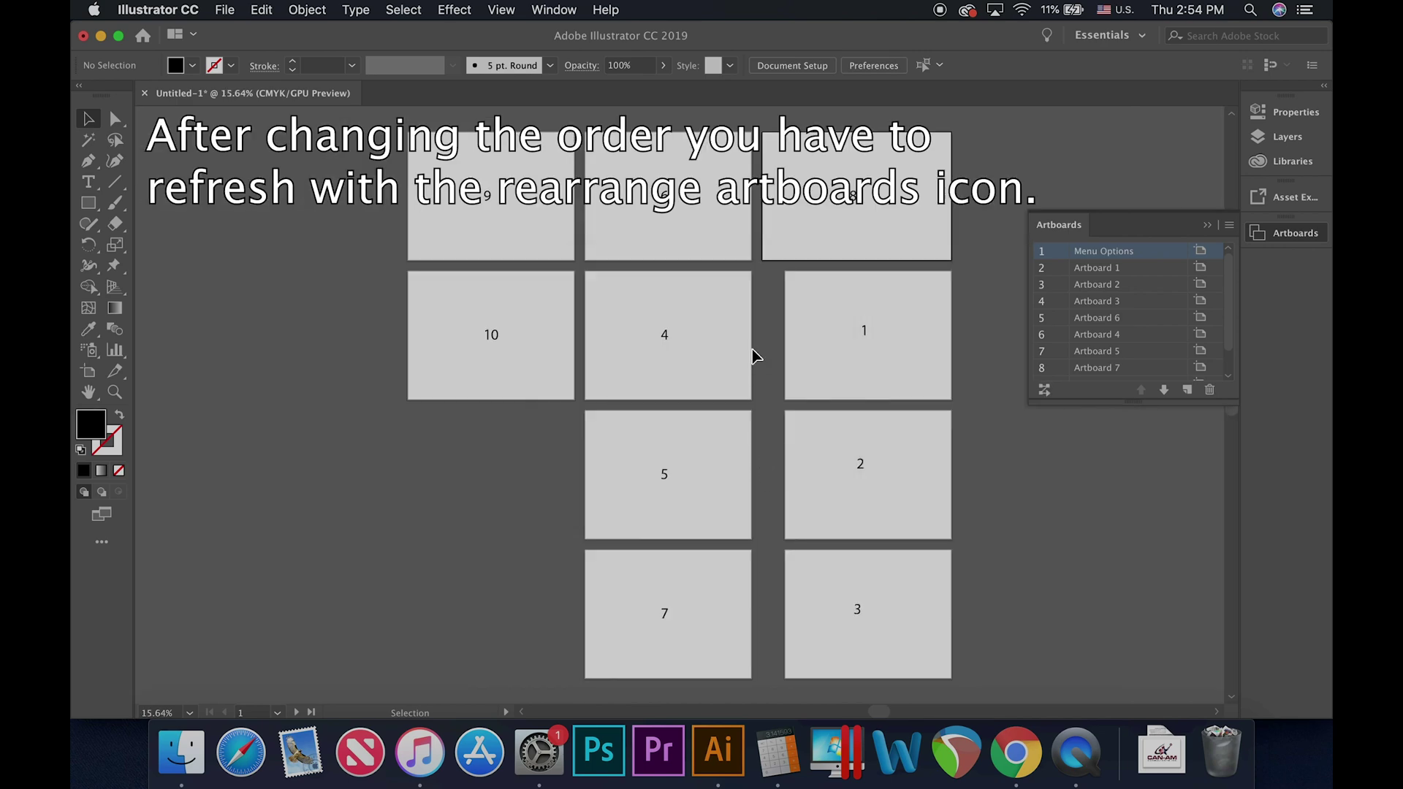
left_click(1044, 389)
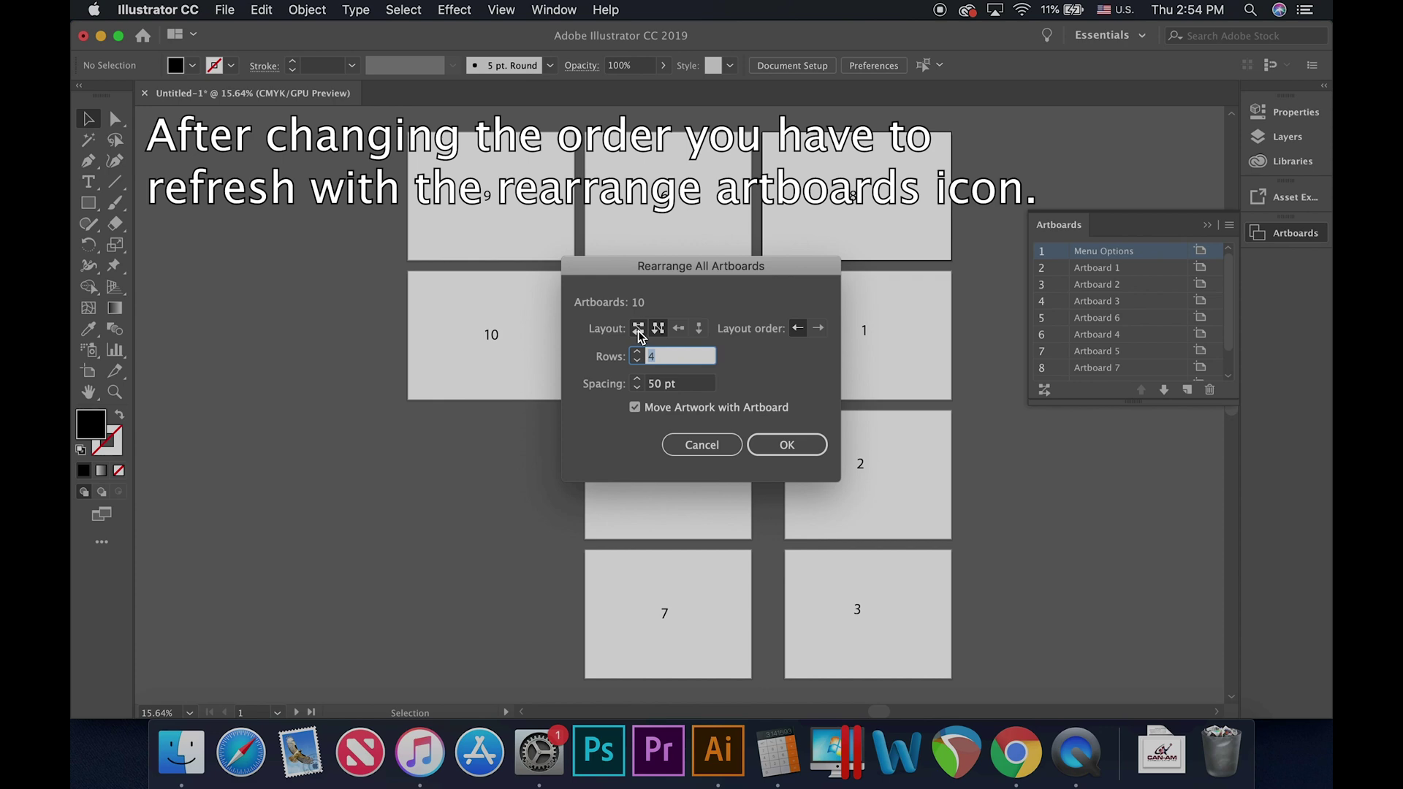
left_click(780, 447)
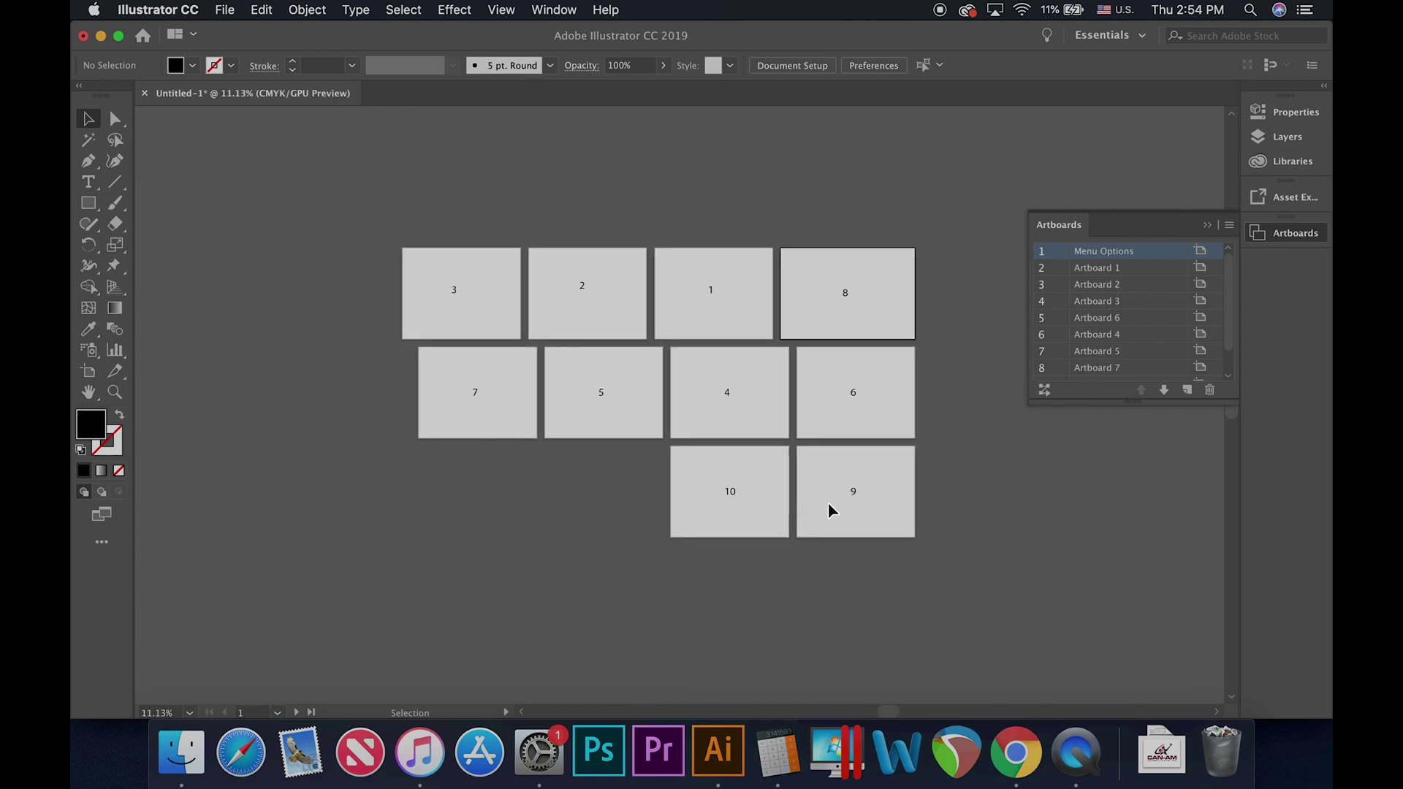
Rearrange all artboards in a Grid by Row with left-to-right order.
left_click(1043, 390)
left_click(818, 328)
left_click(788, 445)
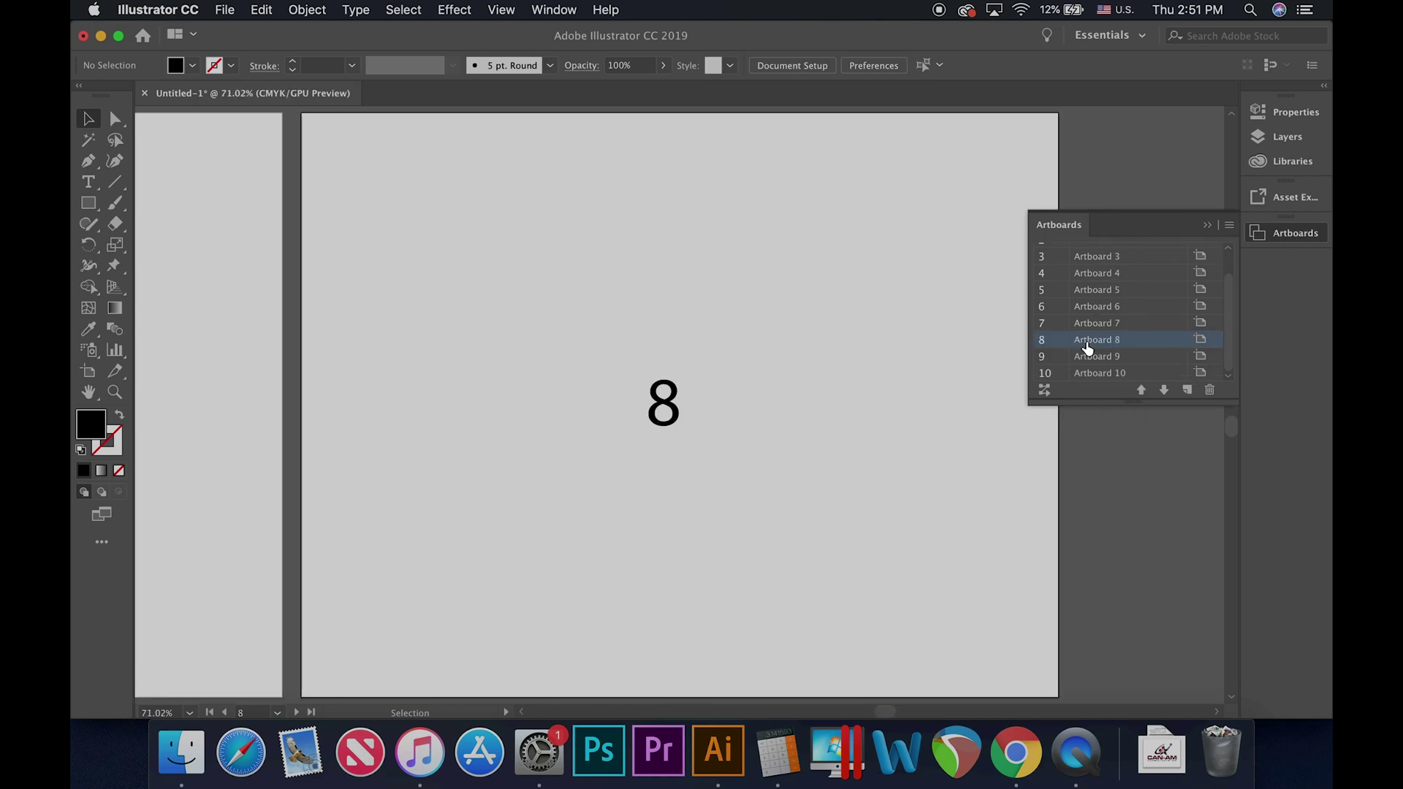
Rename Artboard 8 to 'Menu Options'.
double_click(1089, 340)
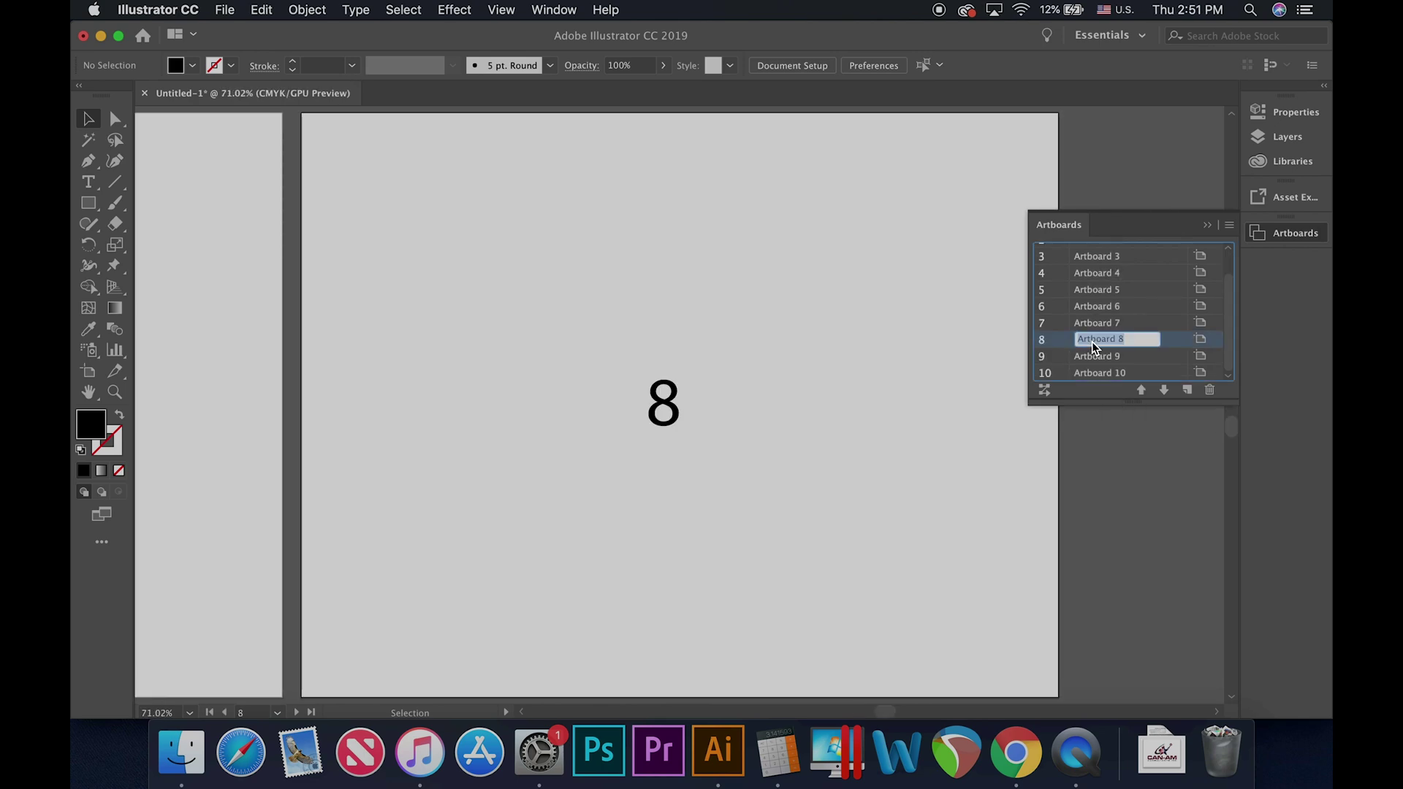
type("Menu Options")
left_click(1133, 364)
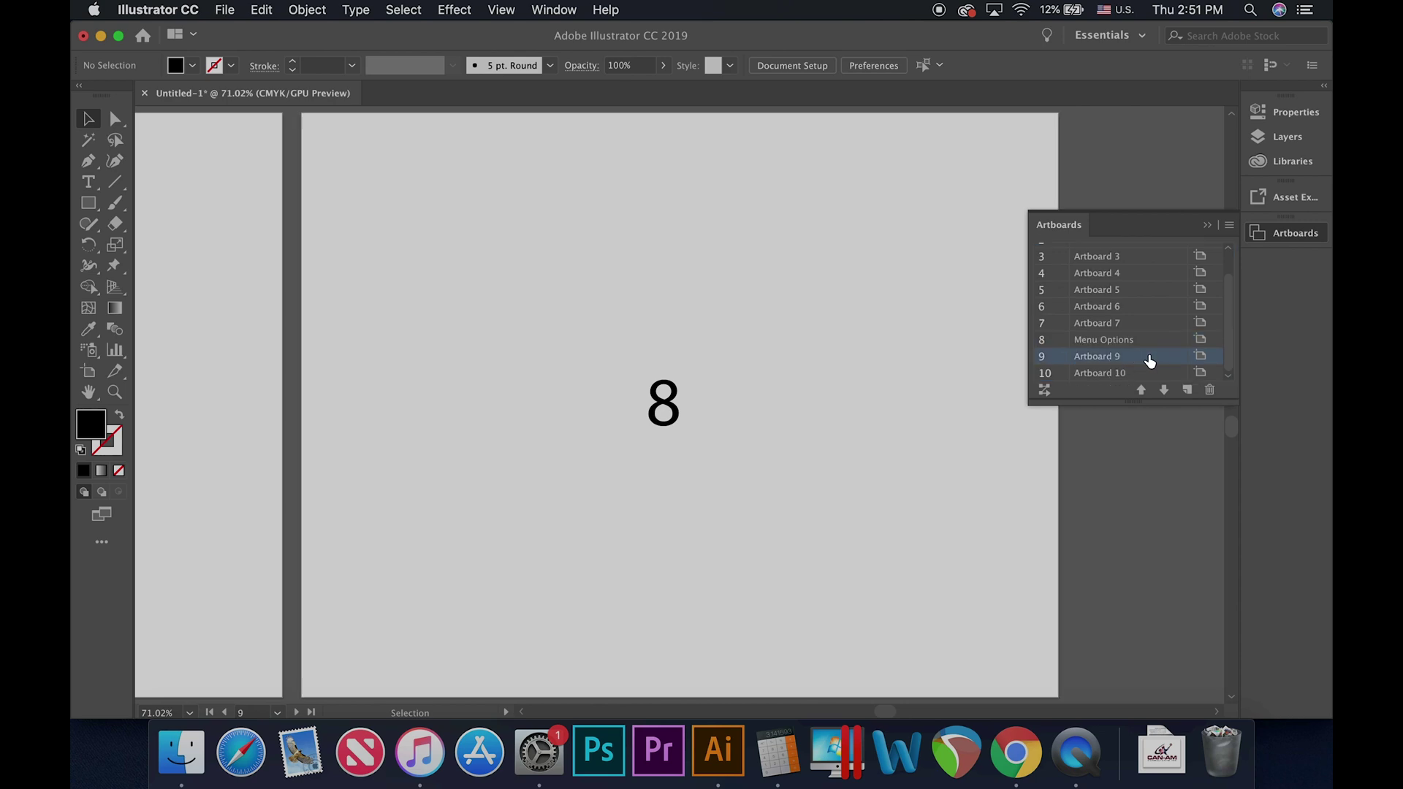
Set the Menu Options artboard width to 900 pt in Artboard Options.
left_click(1200, 340)
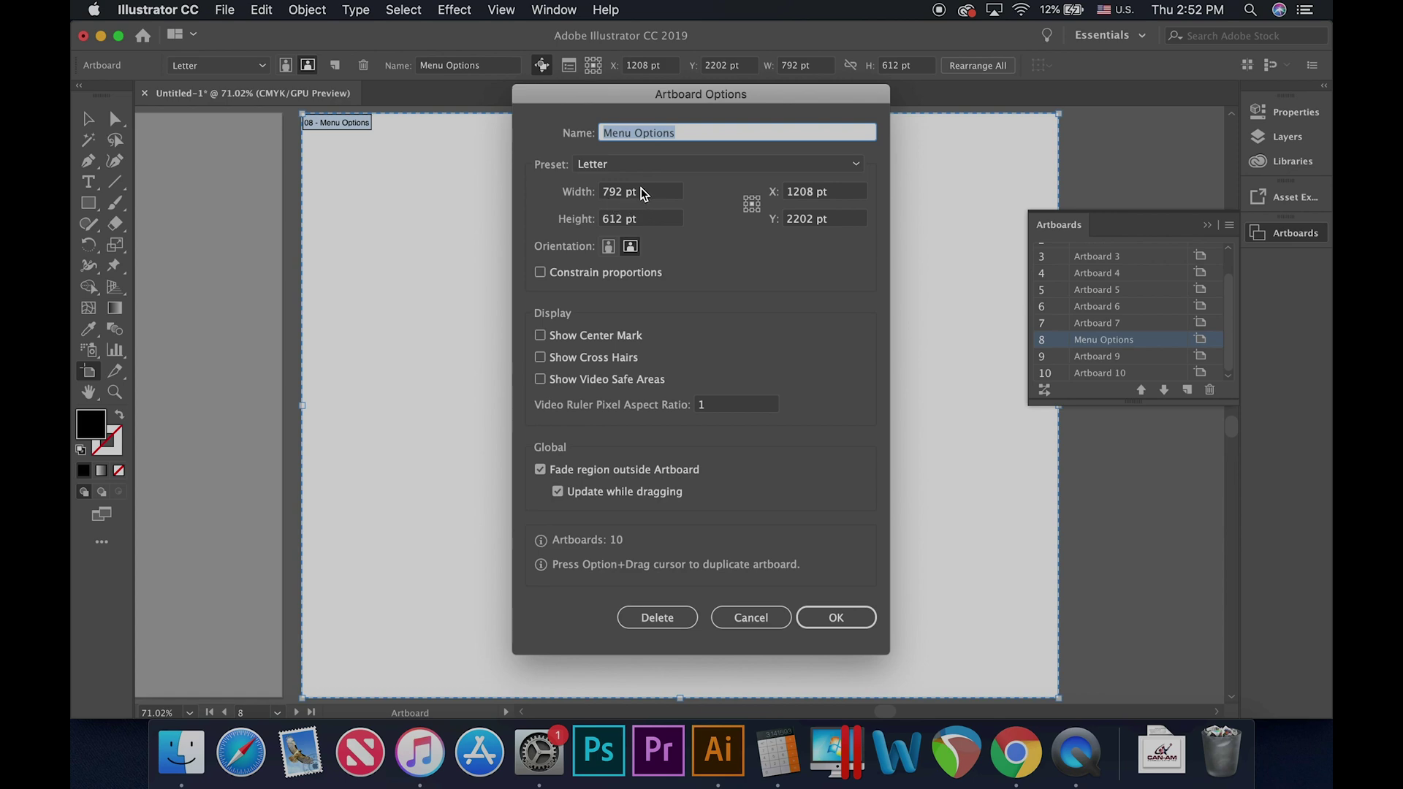
left_click(620, 190)
left_click_drag(623, 191, 600, 192)
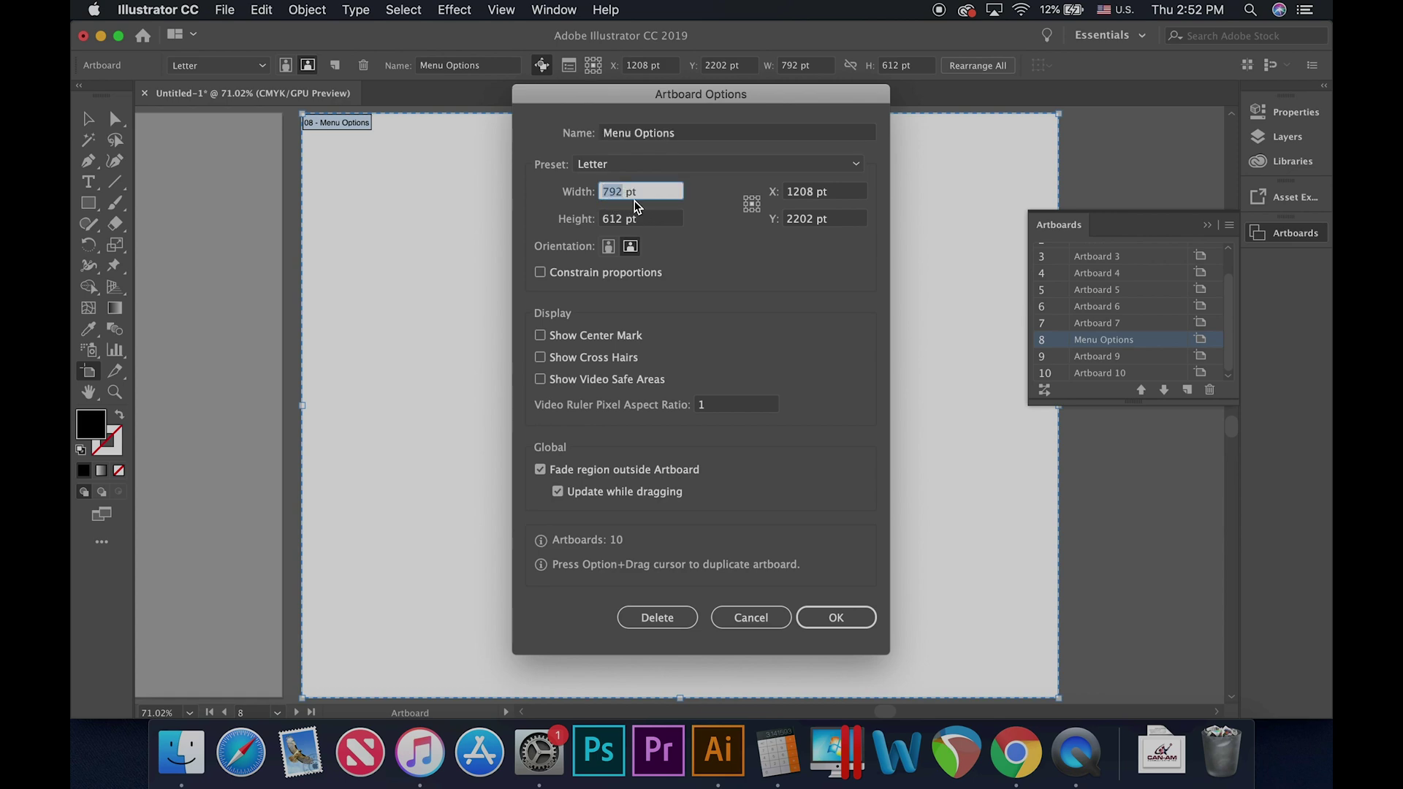
type("900")
left_click(839, 618)
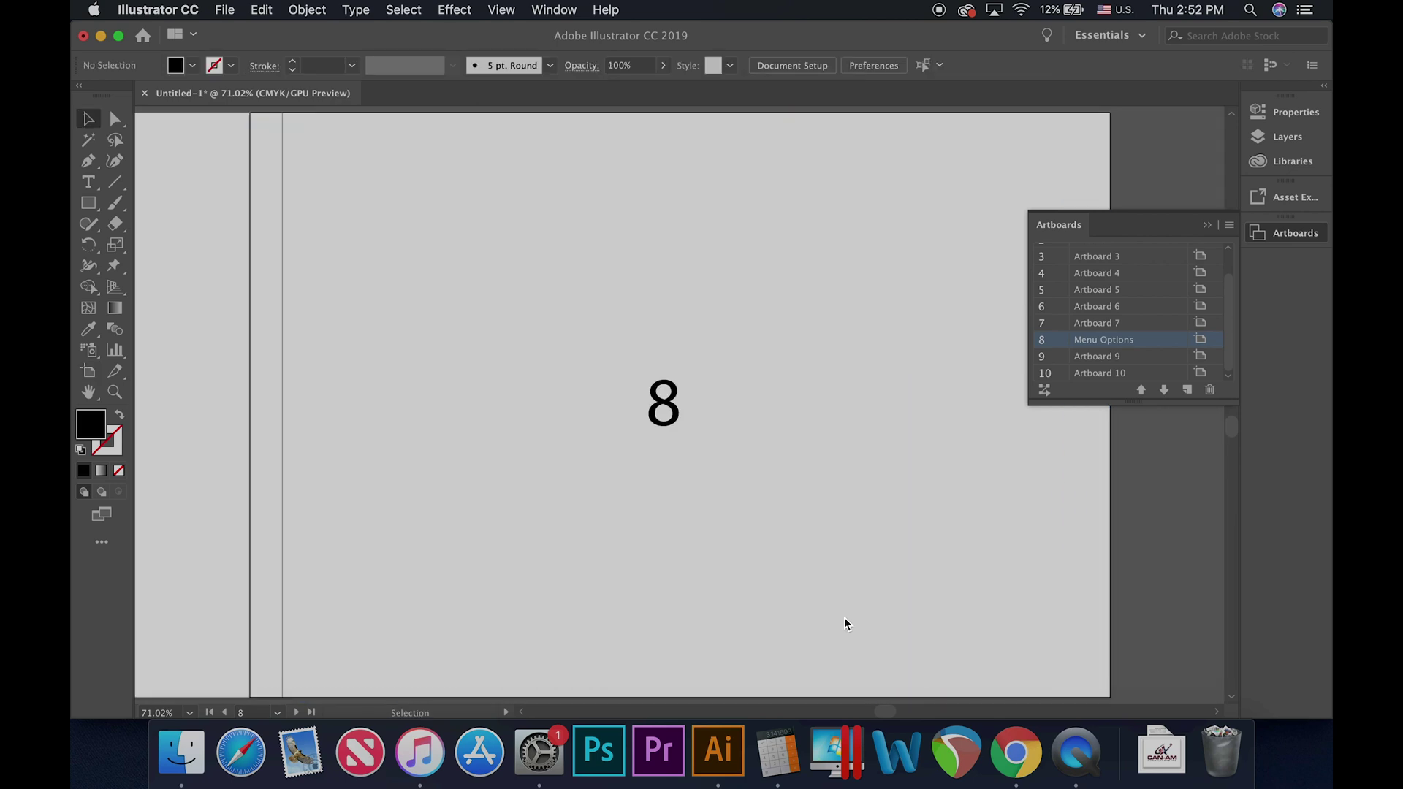
Rerun Rearrange All with adjusted column and spacing settings.
left_click(1043, 391)
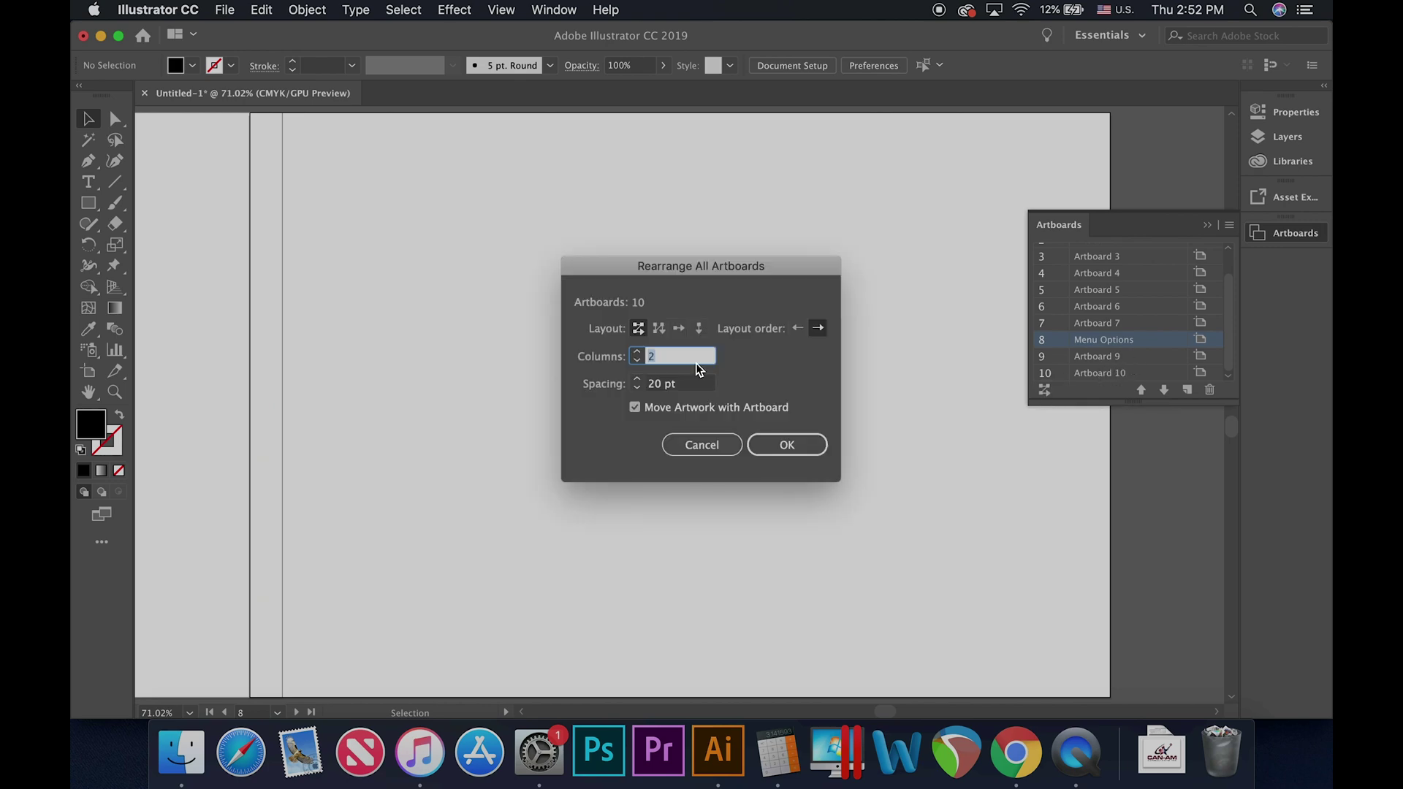
left_click(638, 380)
left_click(638, 380)
key("Return")
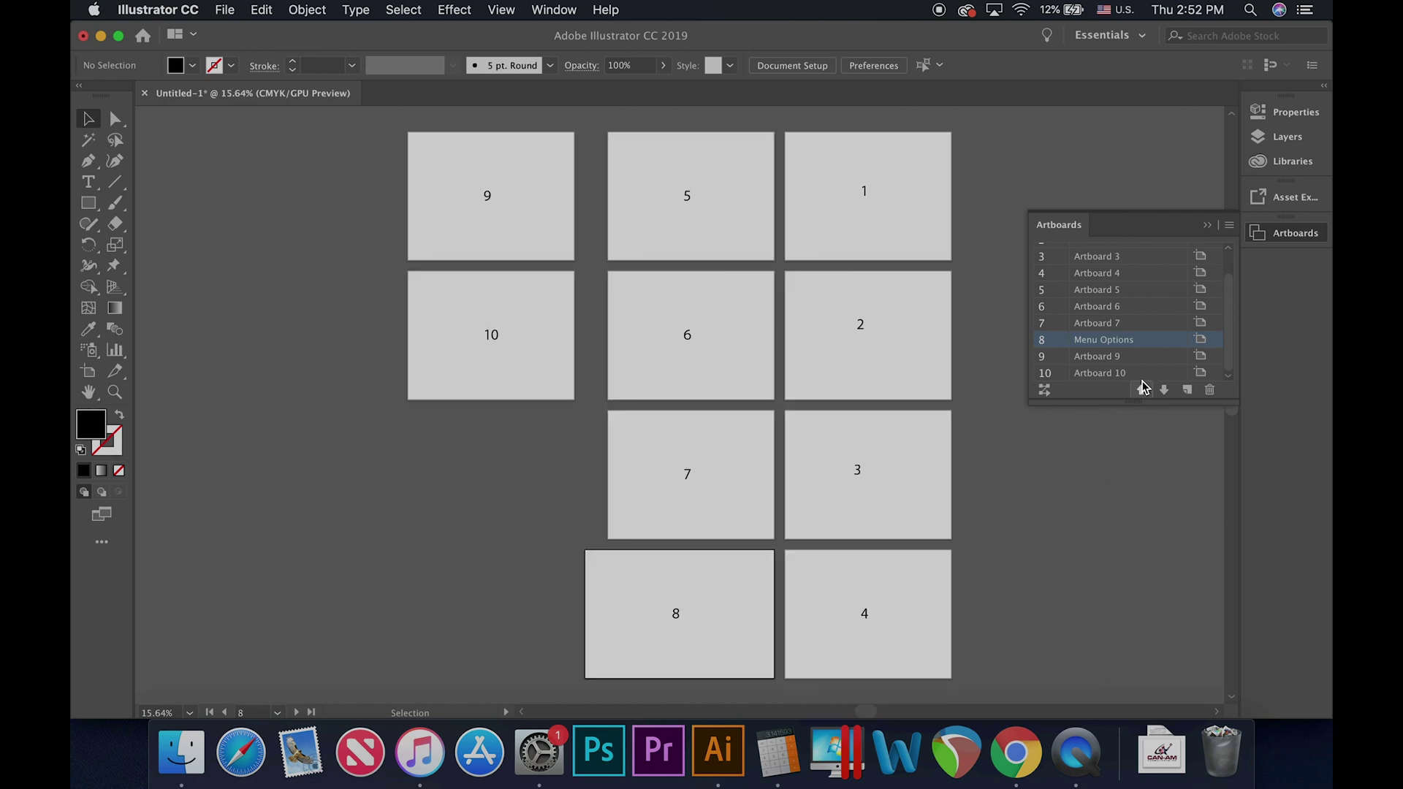
Add three new artboards, then delete Artboards 13, 12 and 11 and view all.
left_click(1187, 390)
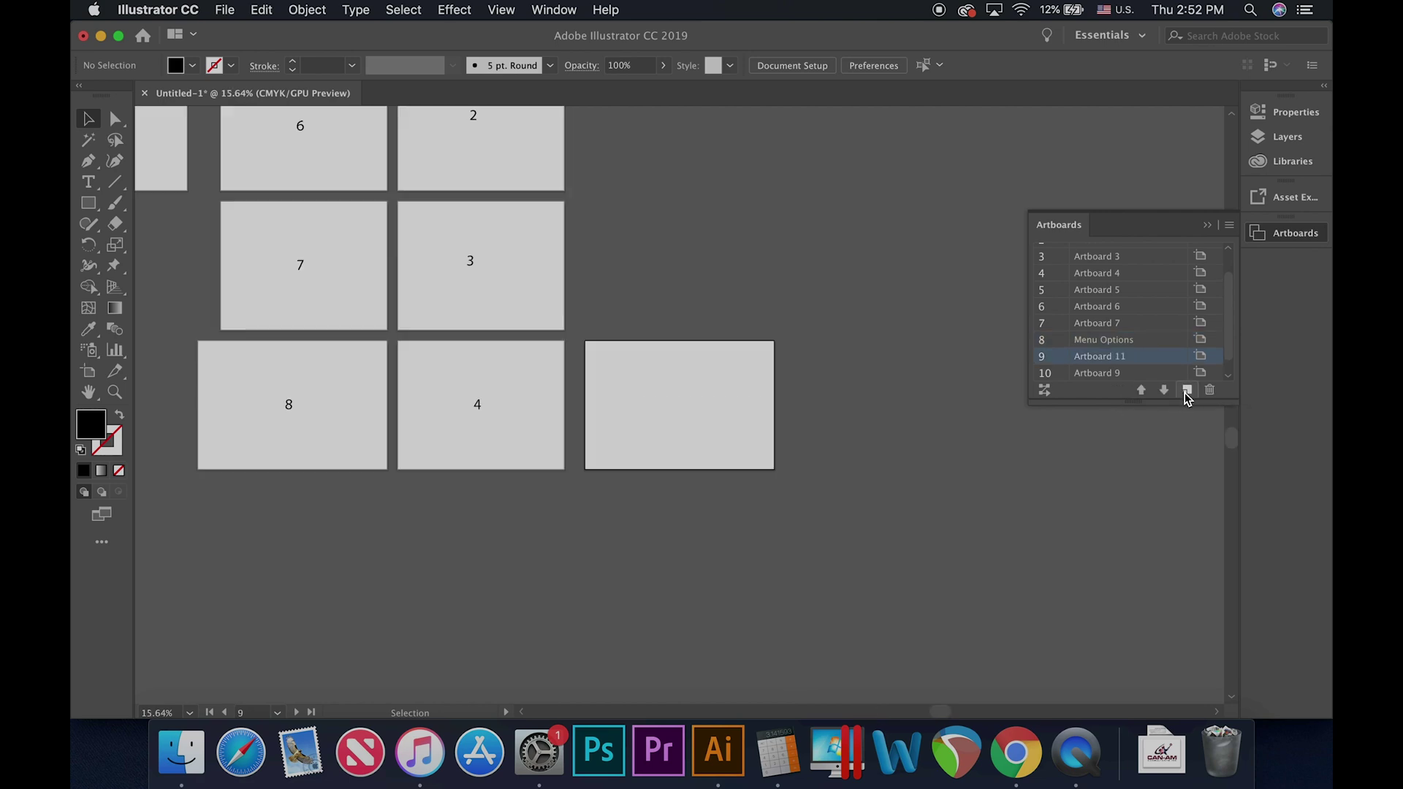
left_click(1187, 390)
left_click(1187, 390)
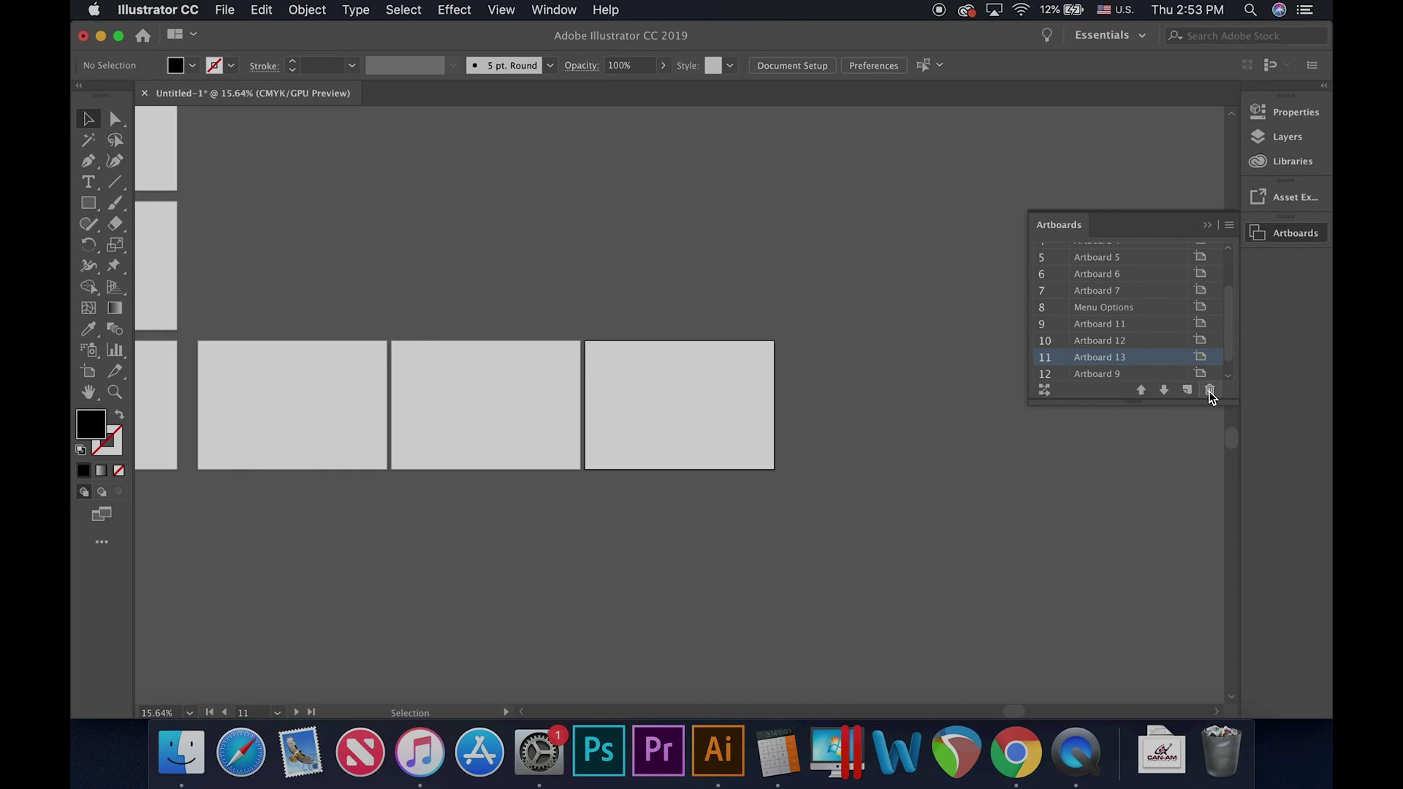
left_click(1210, 391)
left_click(1210, 390)
left_click(1210, 390)
key("super+alt+0")
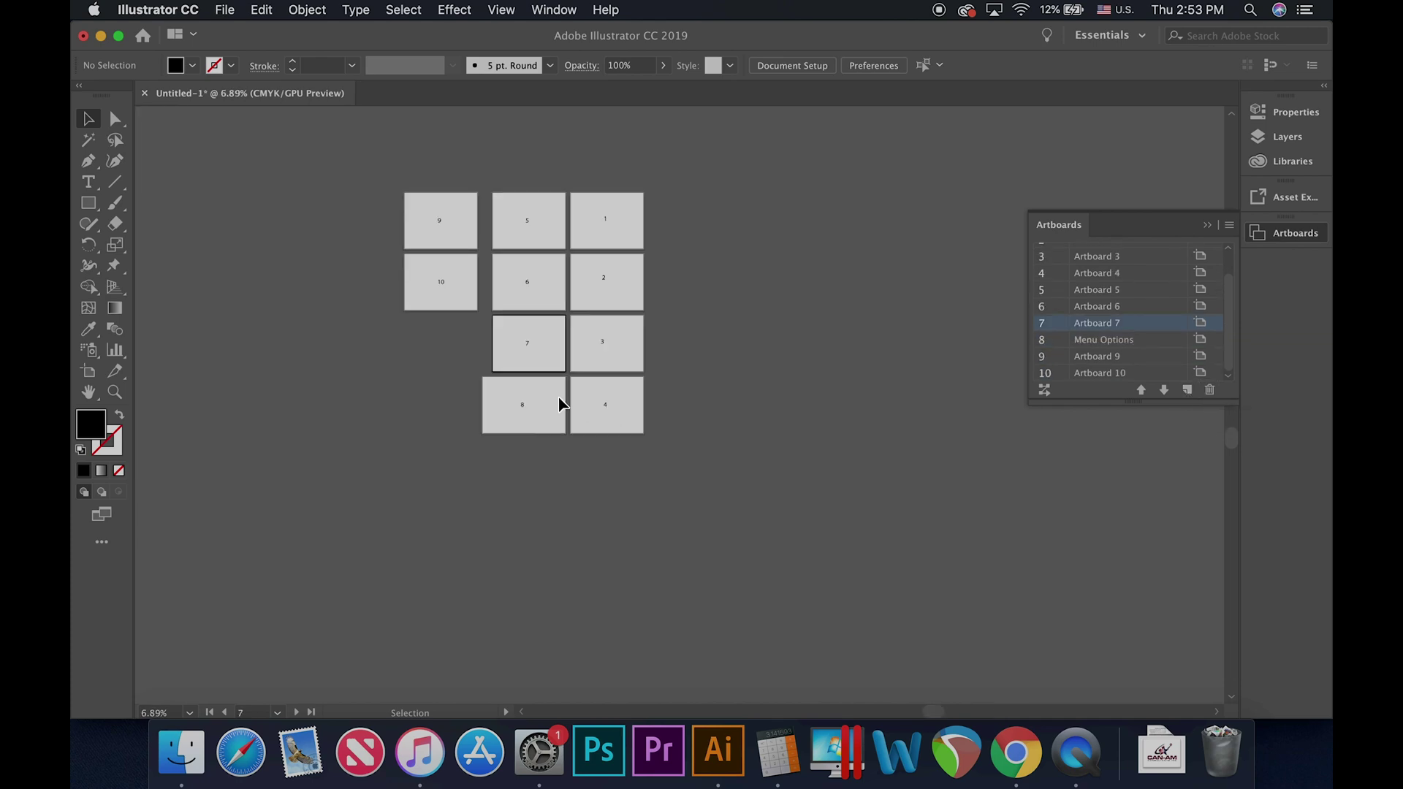
Fit Menu Options in the window, then drag its row from 8th to 4th in the Artboards panel.
scroll(488, 383, "up", 3)
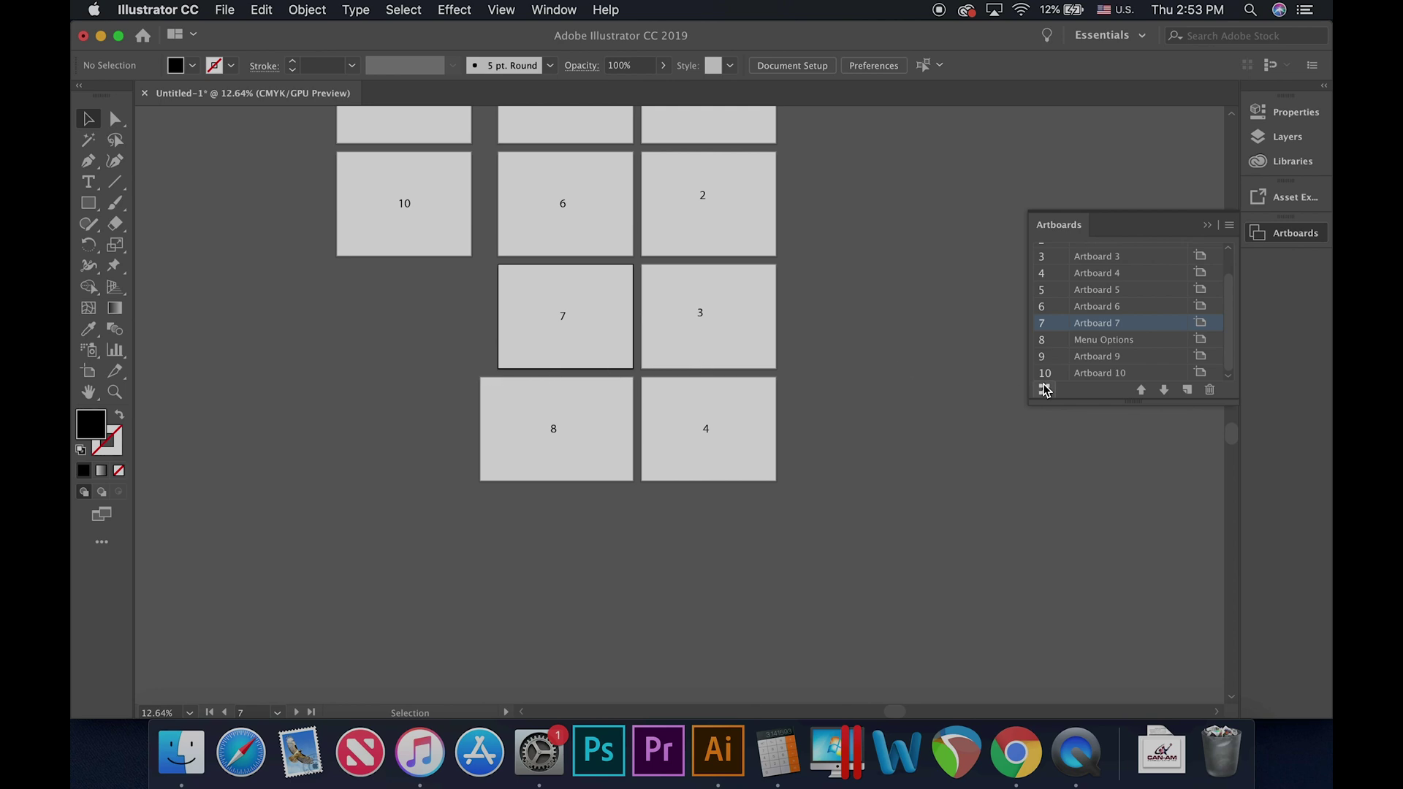
left_click(1100, 345)
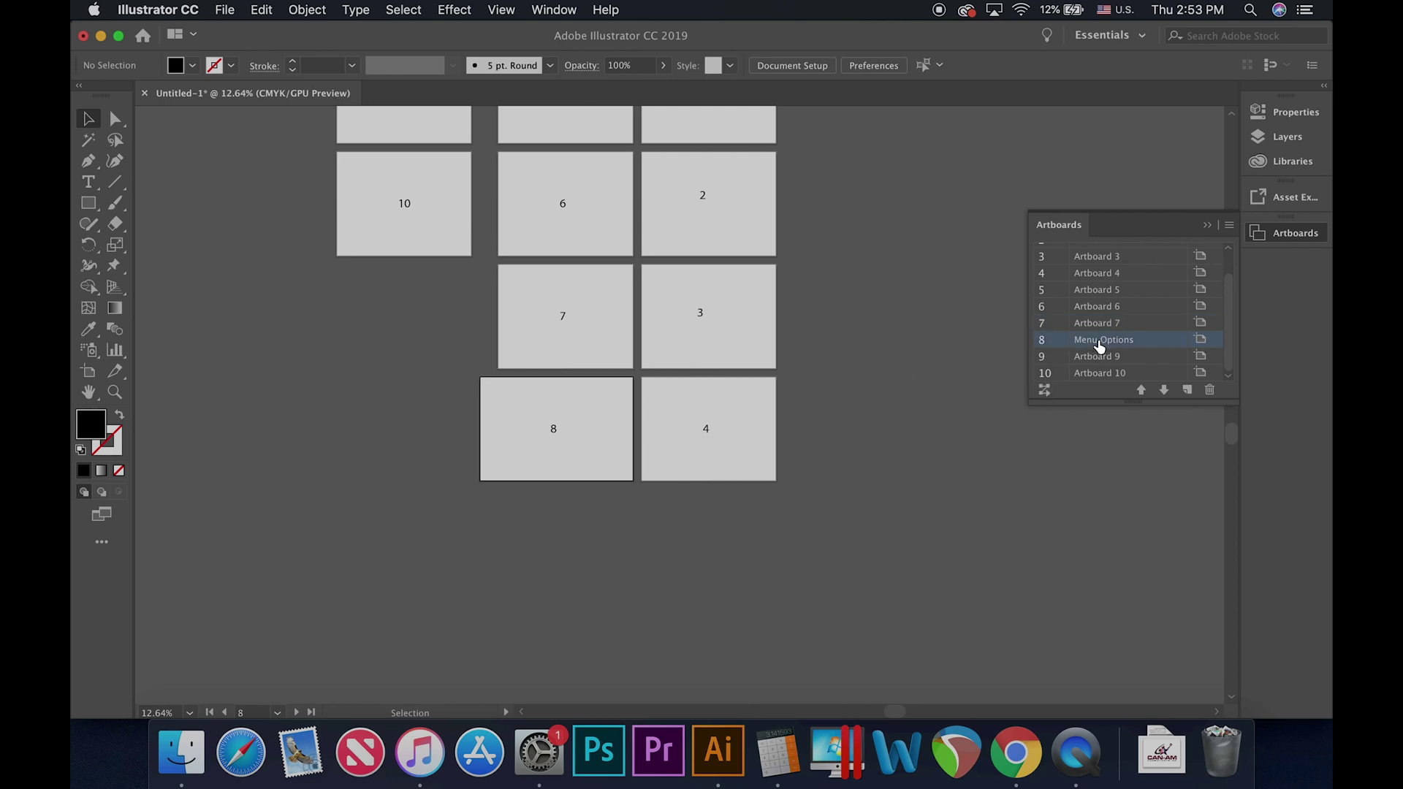
double_click(1101, 345)
left_click_drag(1101, 345, 1095, 265)
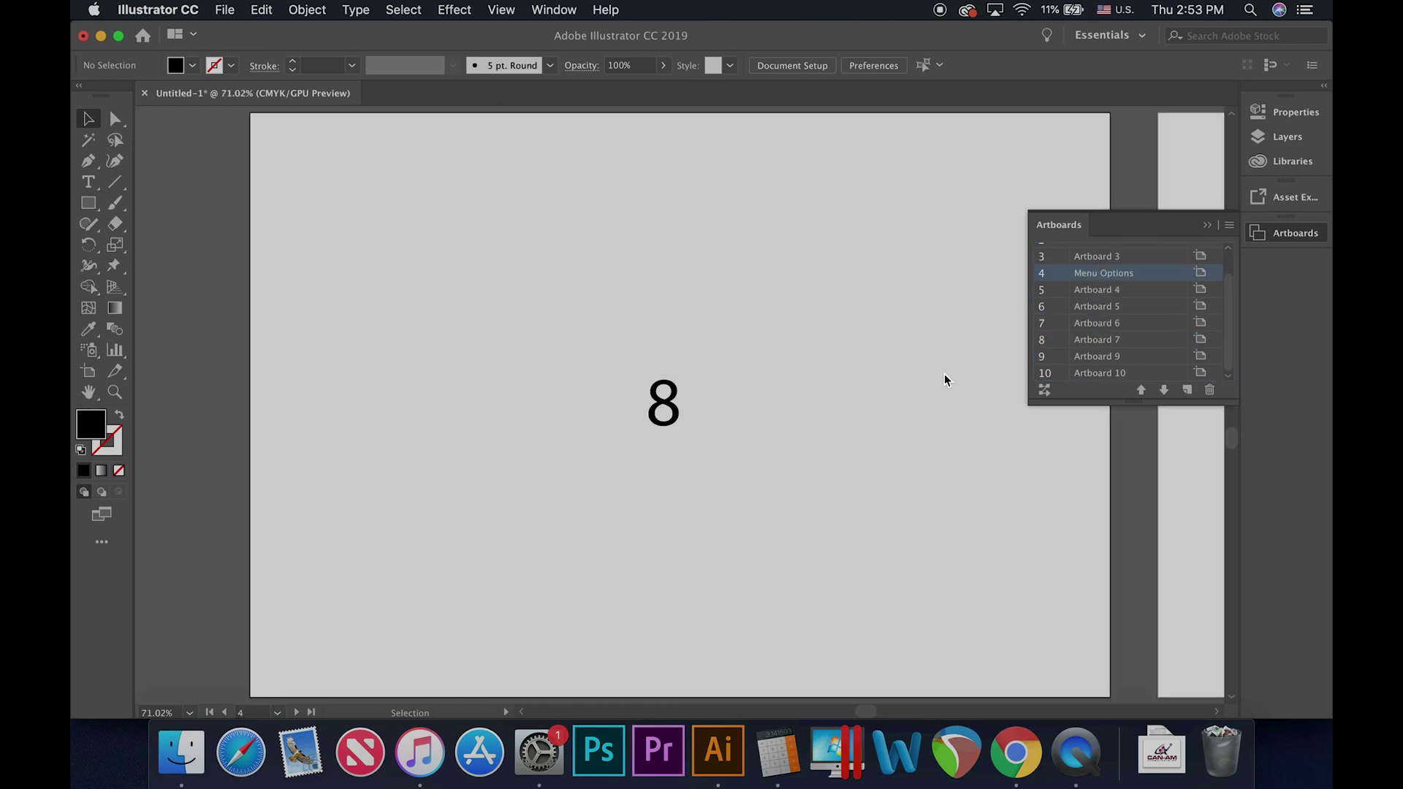
scroll(753, 486, "down", 5)
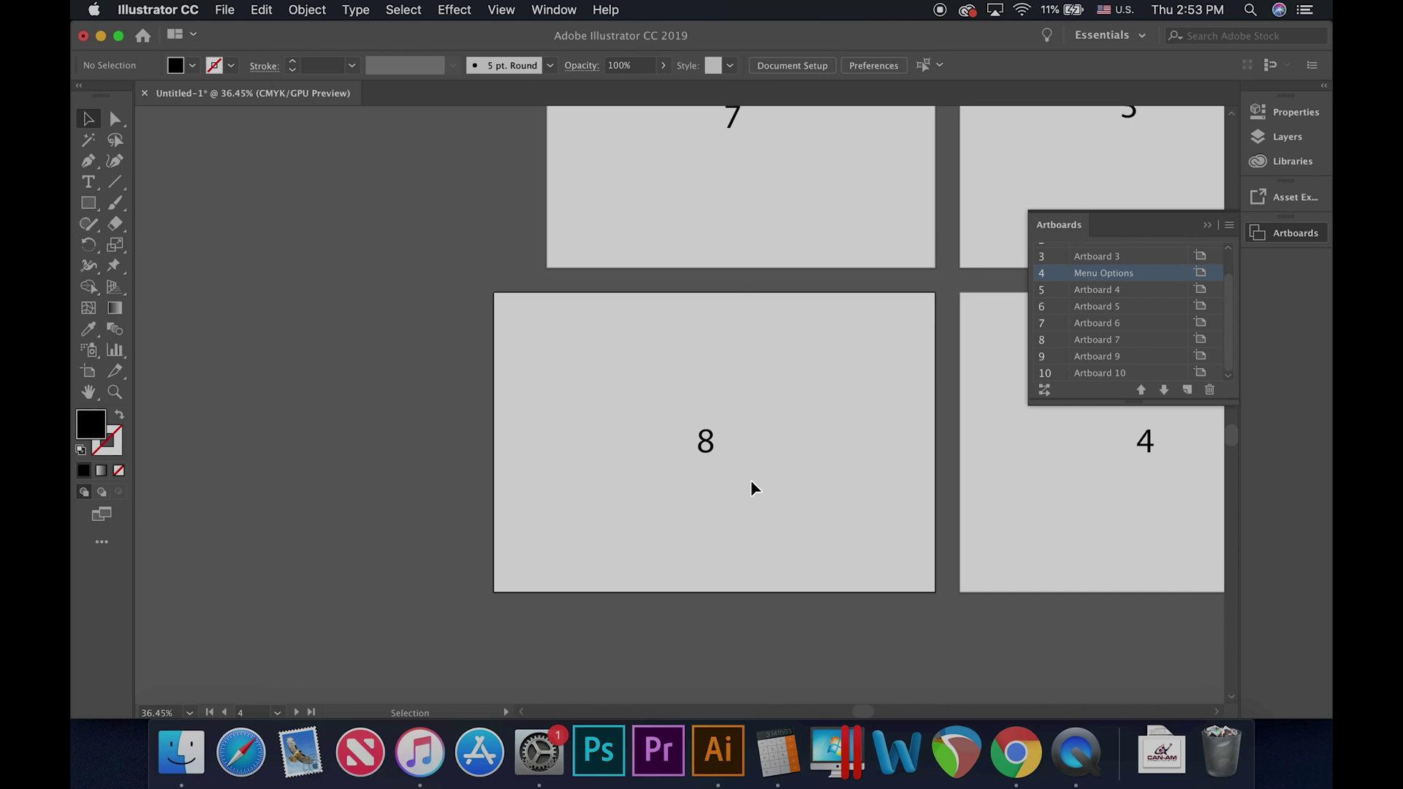
scroll(752, 483, "down", 8)
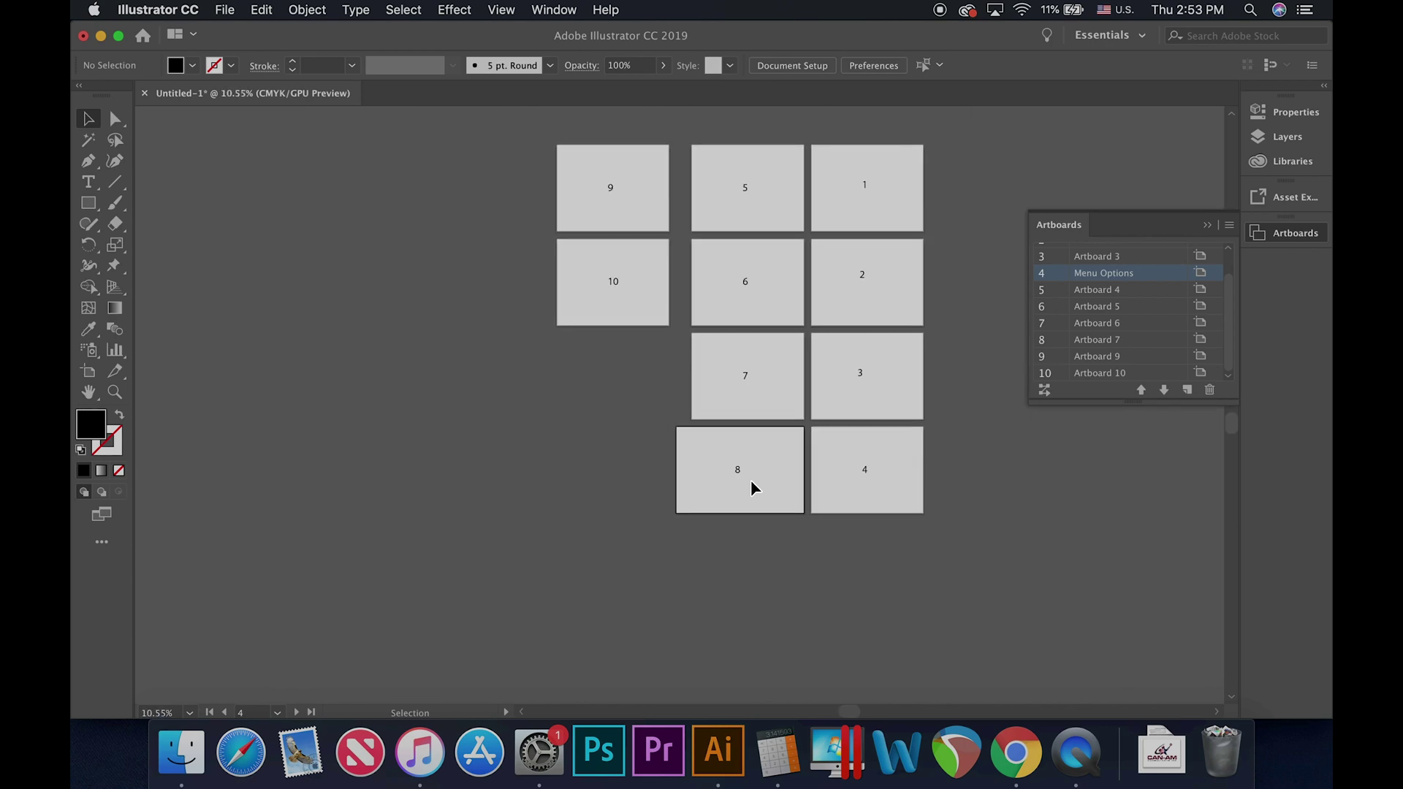